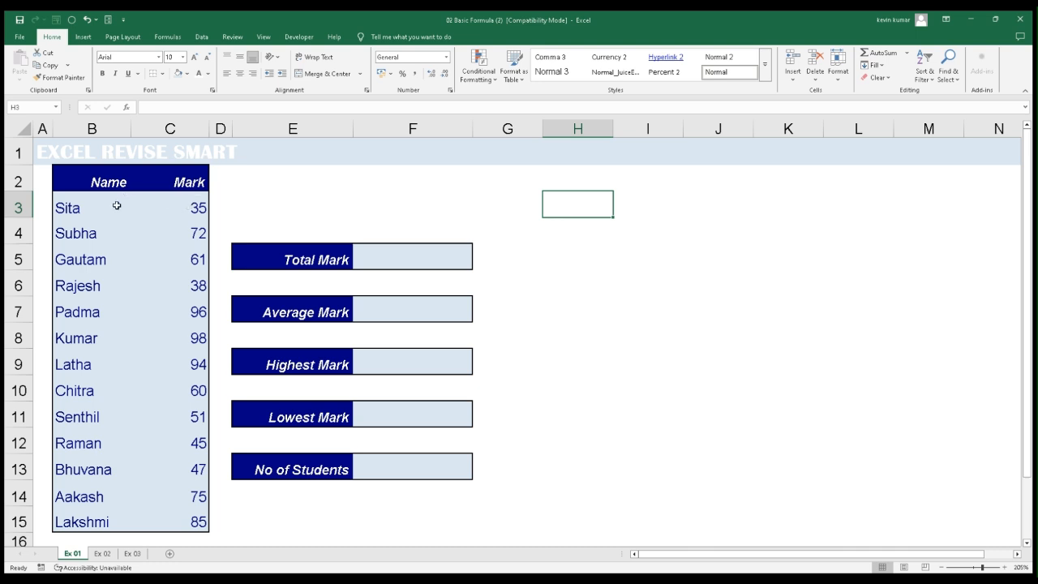
Review the student names in B3:B15, their marks in C3:C15 and the Total Mark field.
drag(98, 205, 93, 519)
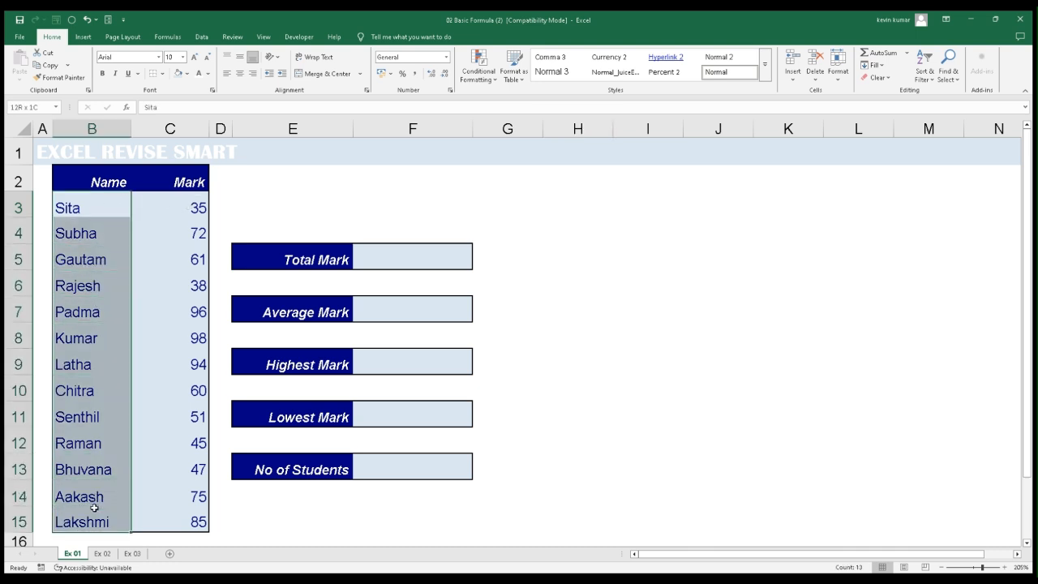
drag(195, 202, 188, 514)
click(283, 203)
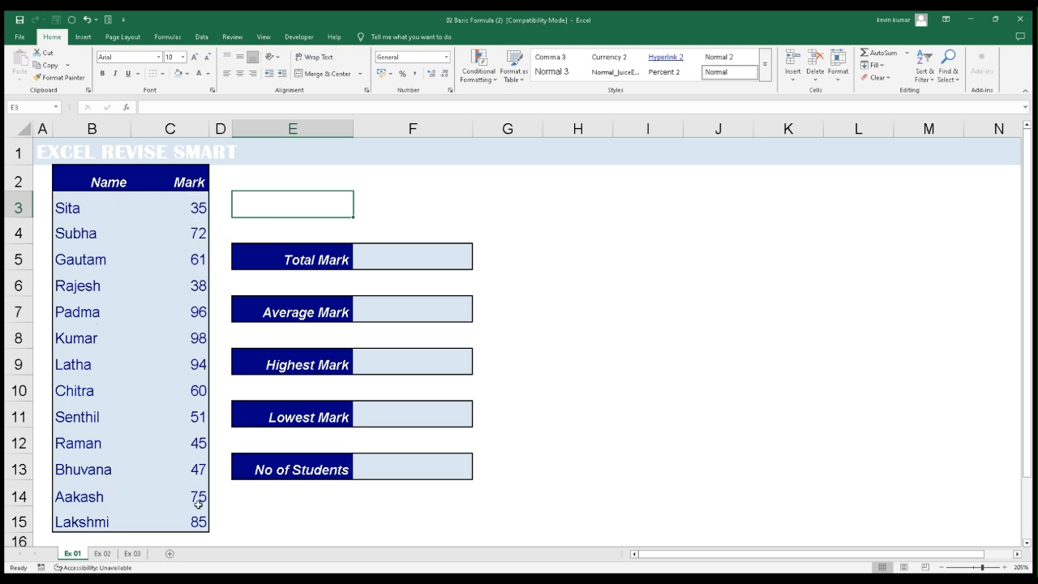
click(379, 257)
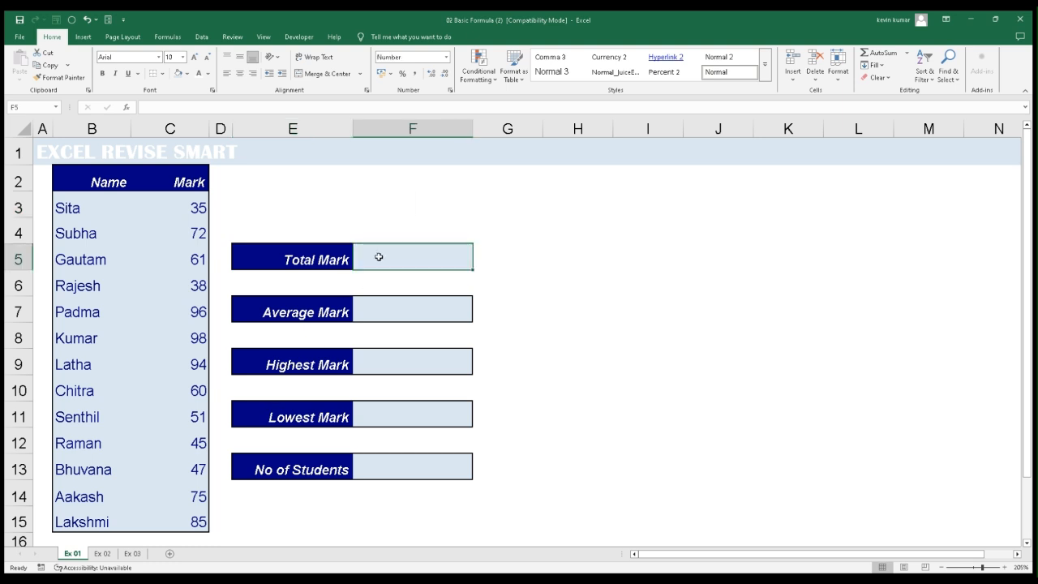
click(304, 259)
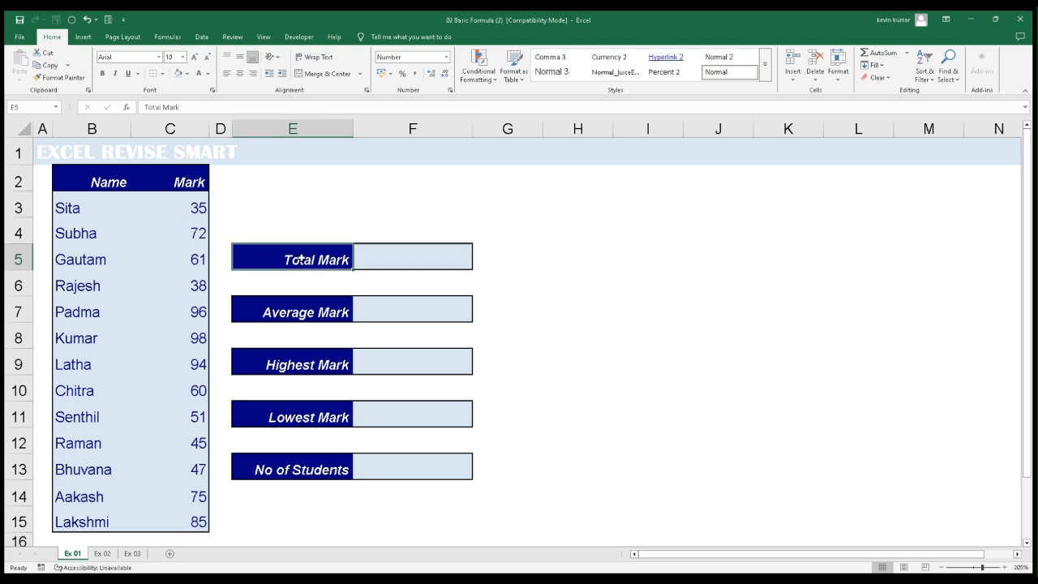
Calculate the Total Mark in F5 with =SUM(C3:C15) and check it against the sum of the selected marks.
mouse_move(388, 257)
mouse_down()
mouse_move(412, 262)
mouse_move(405, 280)
mouse_move(401, 260)
mouse_up()
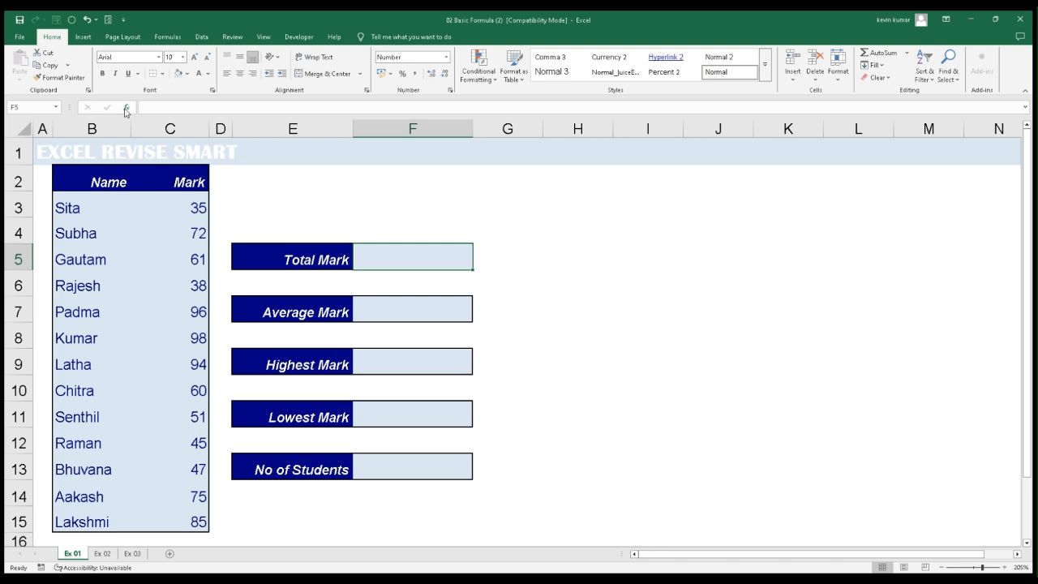
text(=)
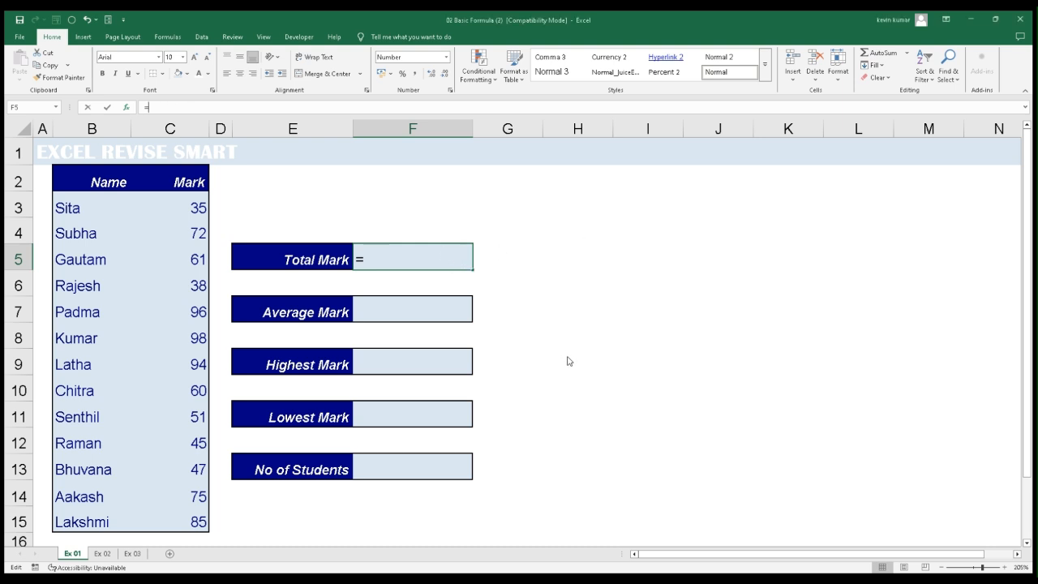
text(SUM(C5:E5))
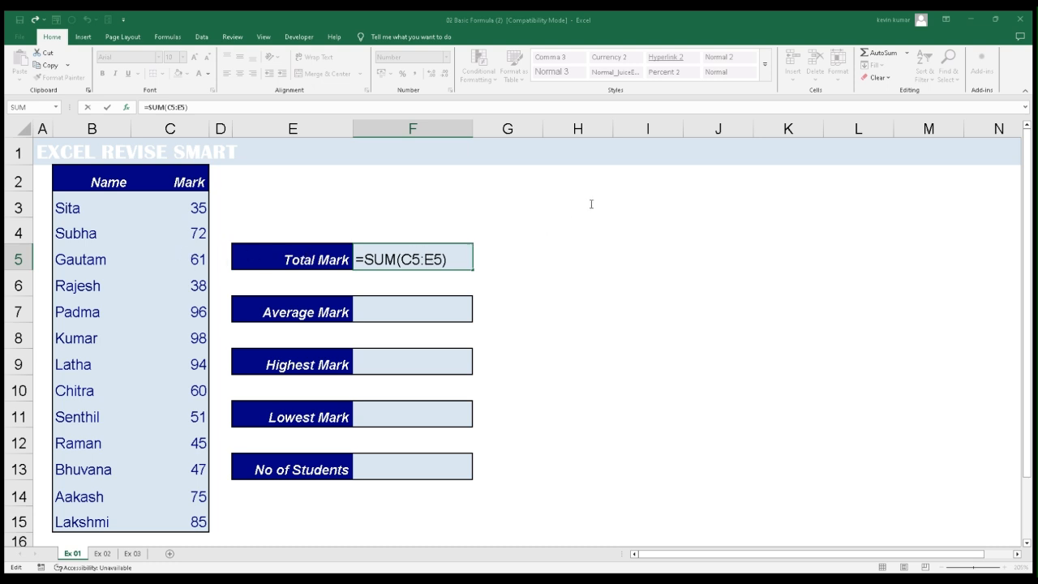
key(BackSpace)
key(BackSpace)
key(BackSpace)
key(BackSpace)
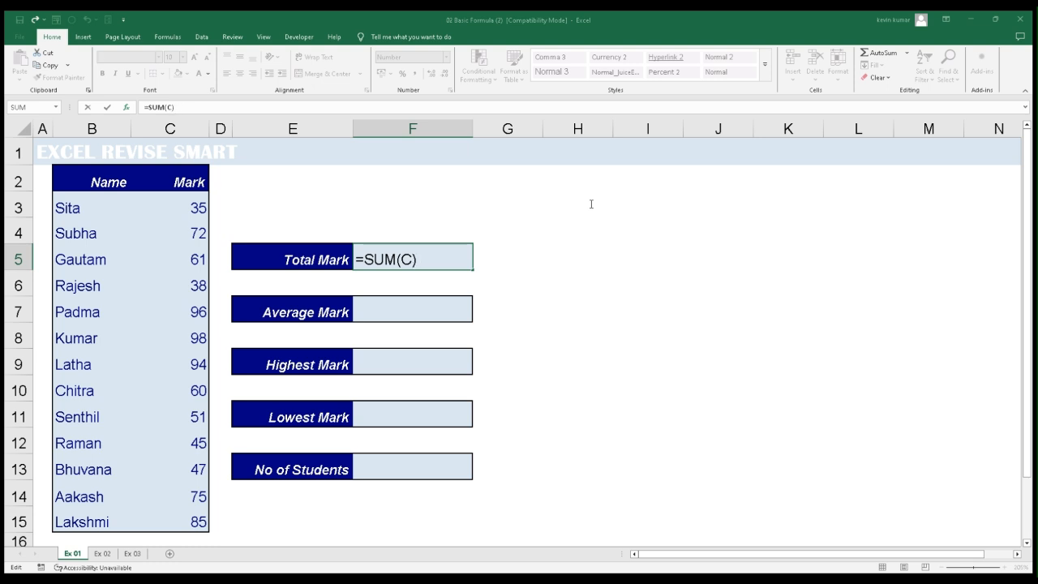
key(BackSpace)
click(186, 204)
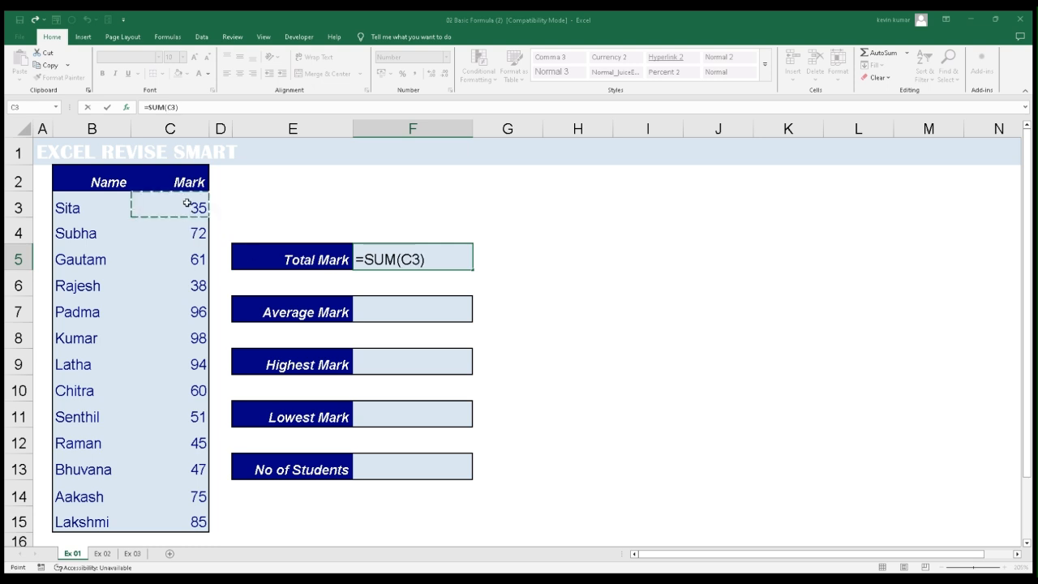
drag(188, 204, 188, 519)
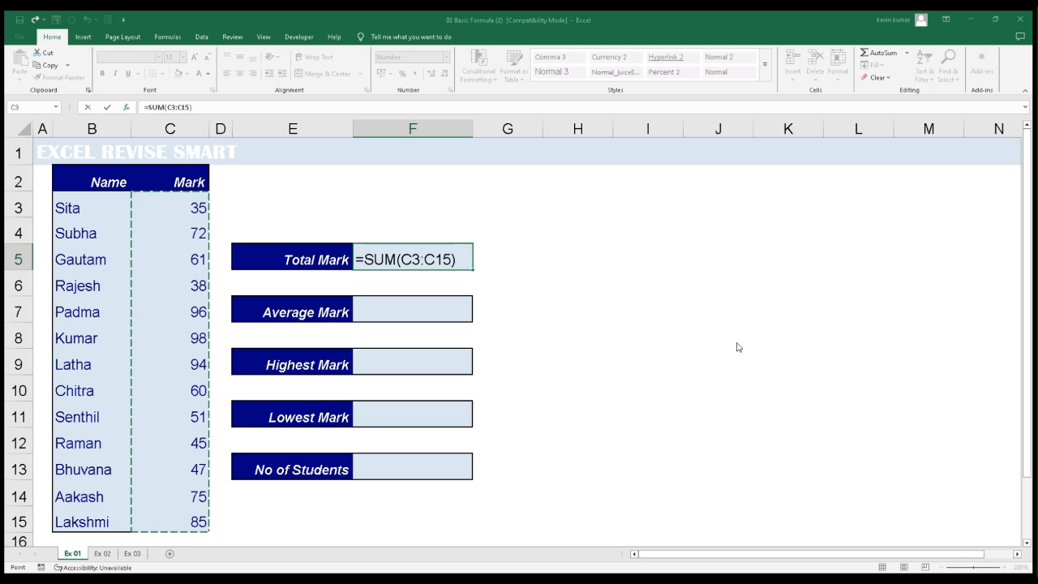
key(ctrl+Return)
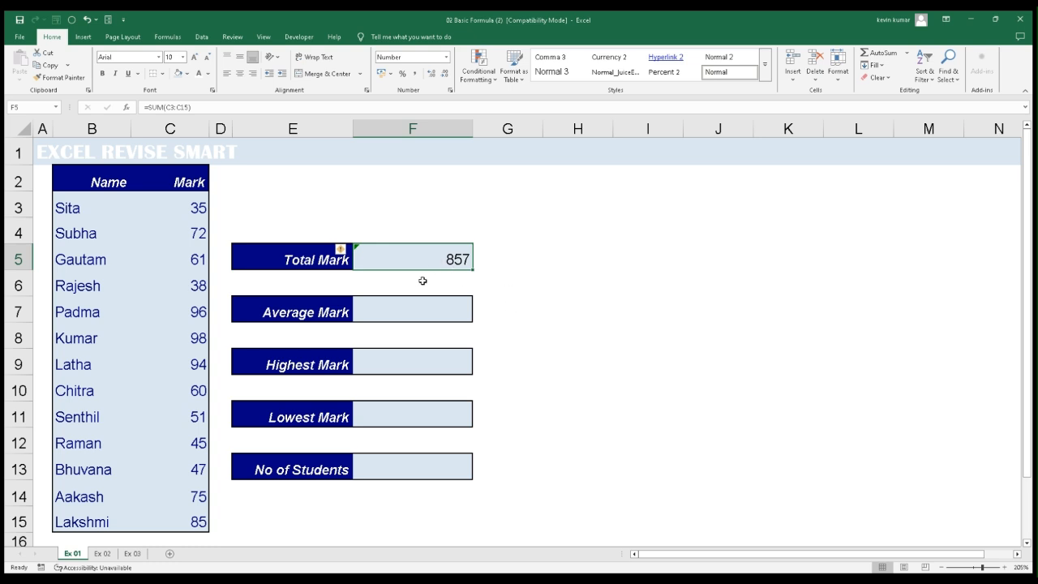
drag(186, 206, 195, 523)
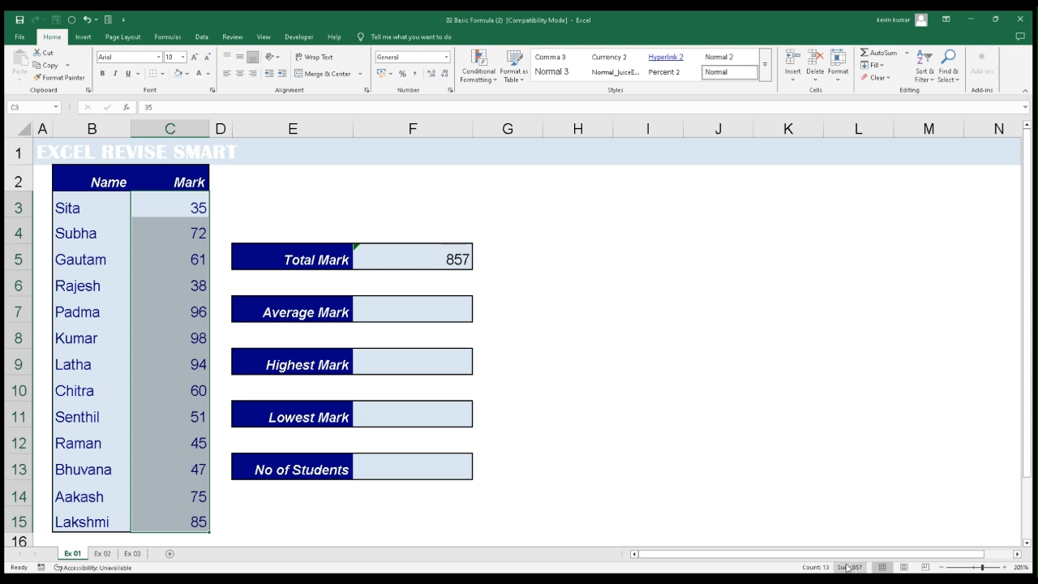
click(538, 280)
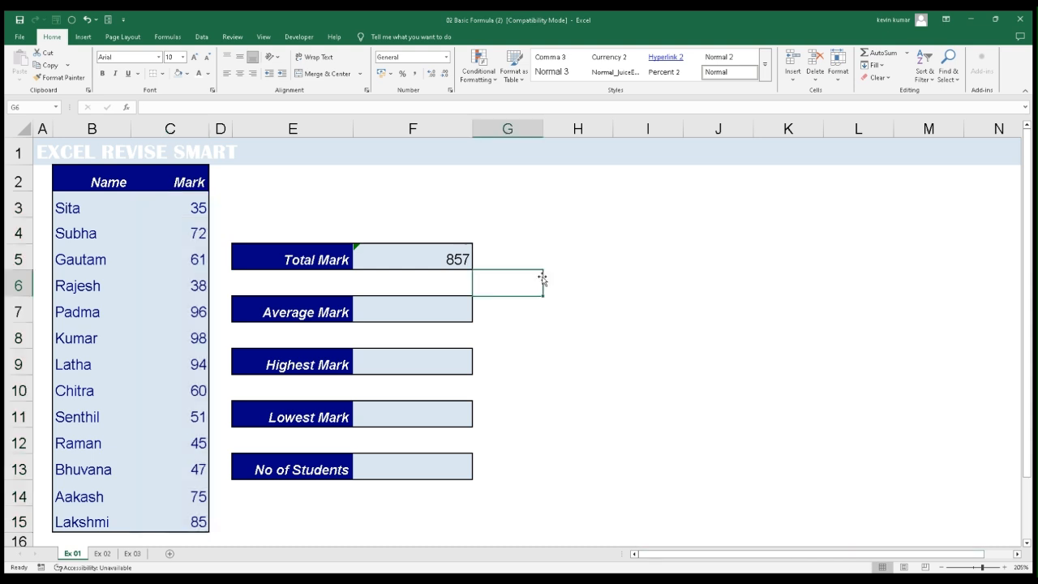
Enter a second total of the marks in cell H5 with the formula =SUM(C3:C15).
click(532, 250)
click(554, 254)
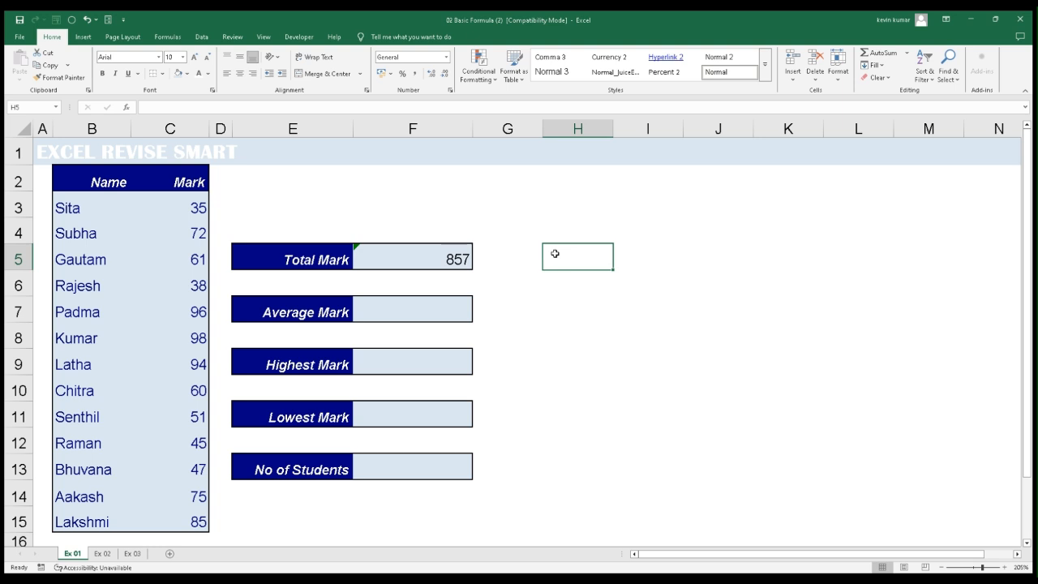
text(=sum)
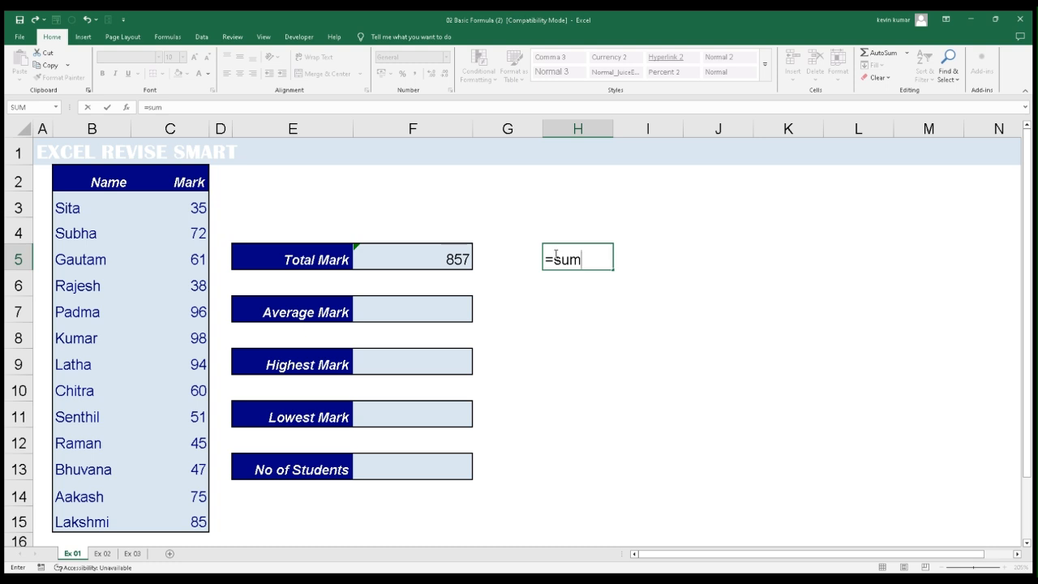
text(()
drag(180, 203, 169, 508)
text())
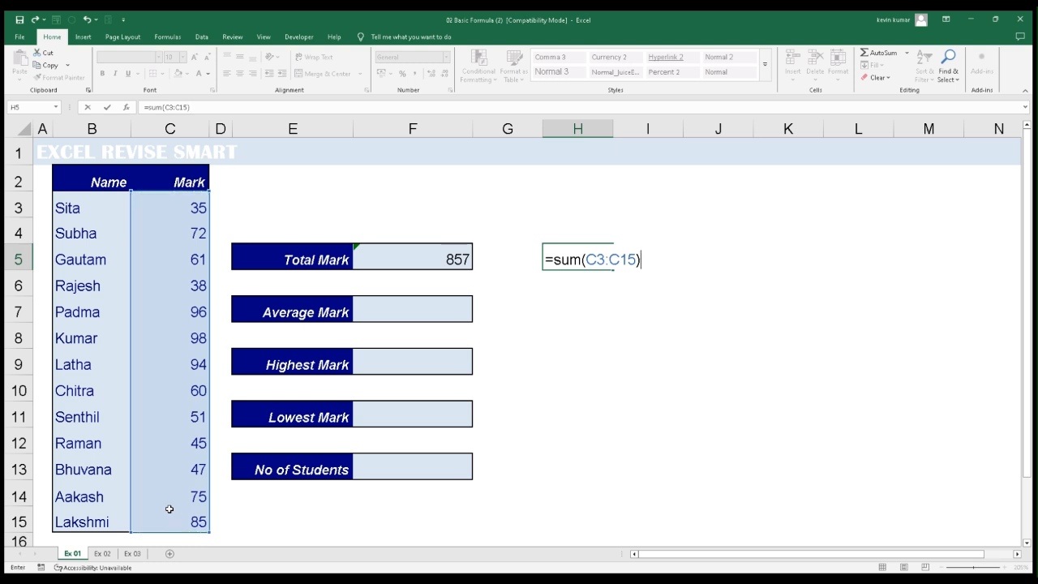
key(Return)
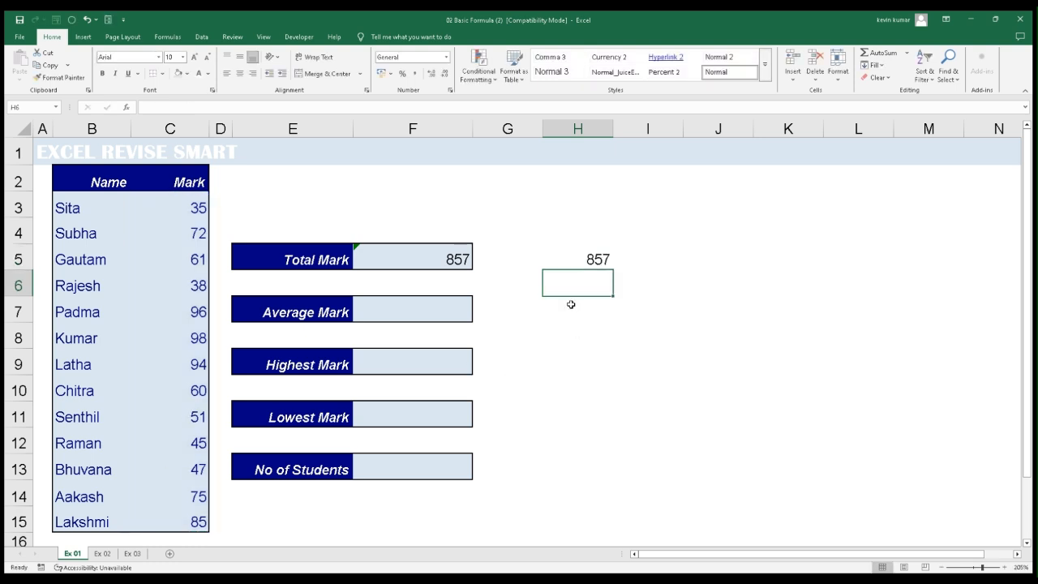
Compare the H5 total with the Total Mark in F5 and delete the formula from H5.
click(590, 250)
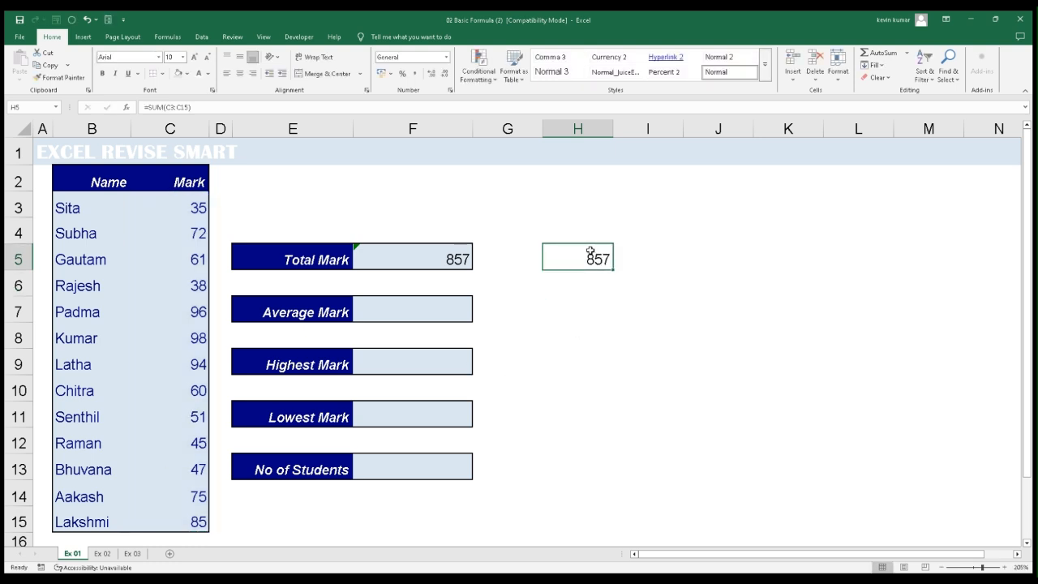
click(187, 208)
click(184, 233)
click(183, 257)
click(183, 286)
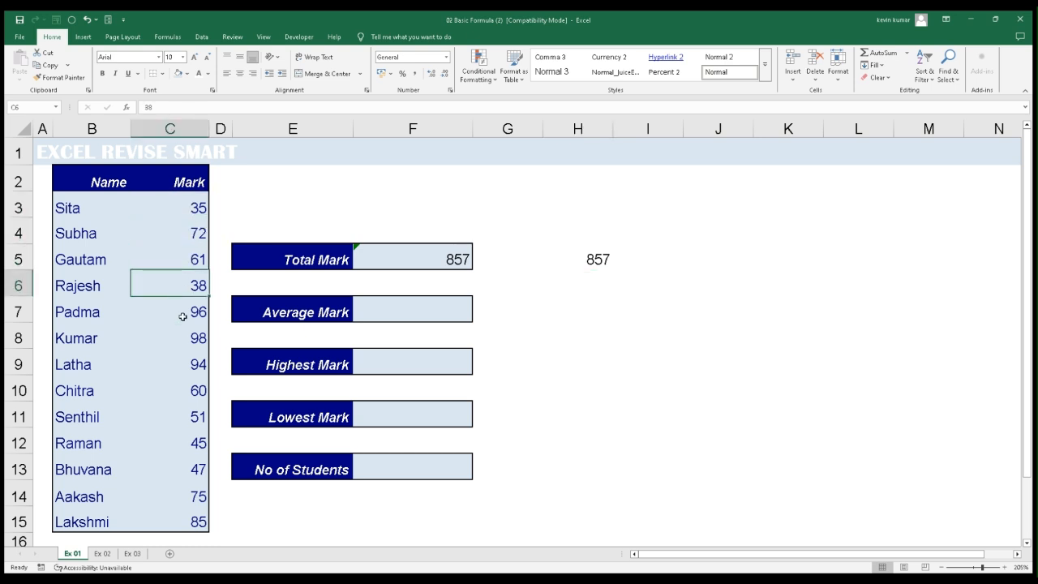
click(391, 264)
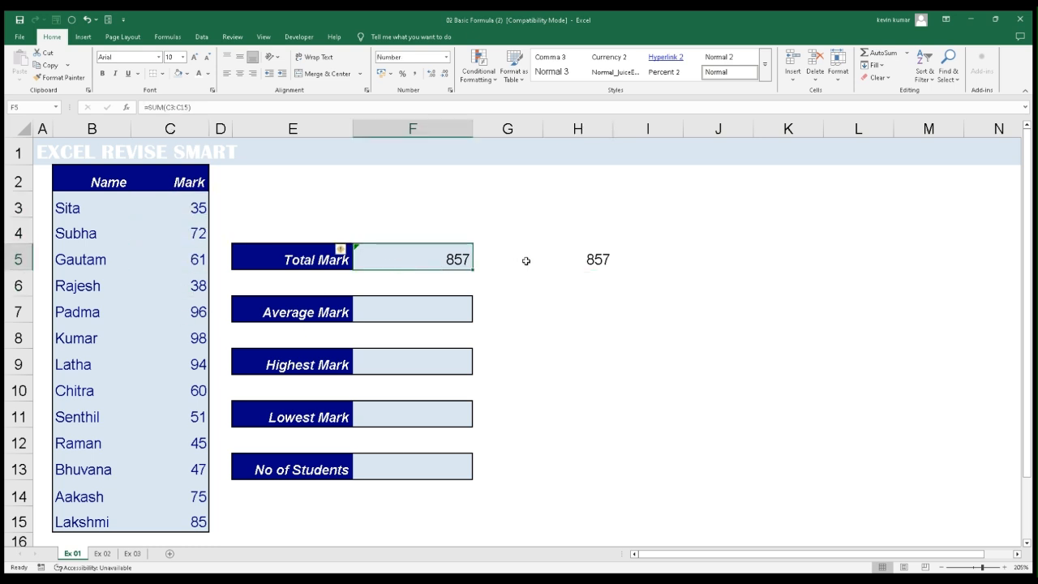
click(560, 257)
key(Delete)
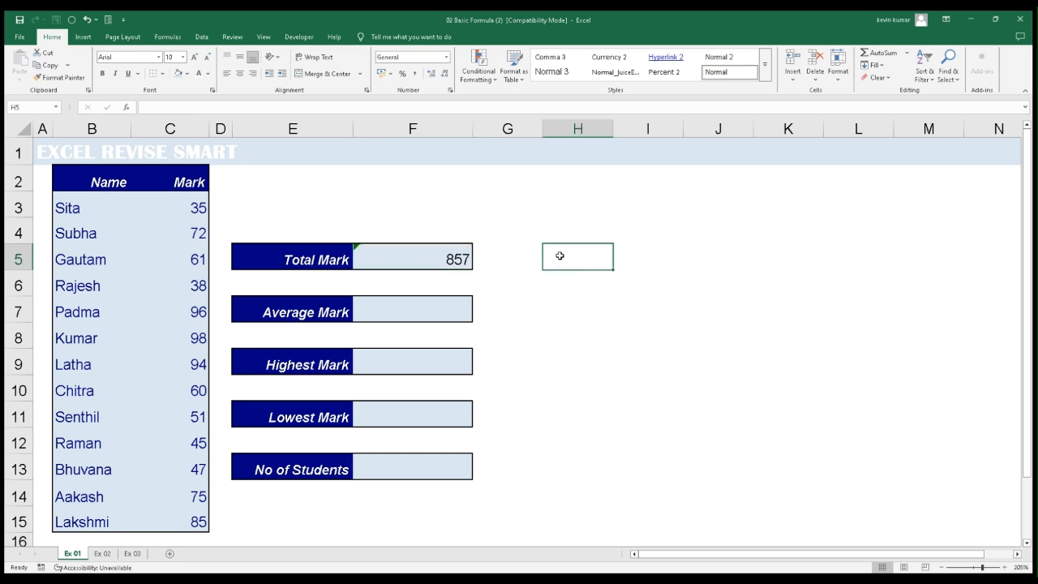
Calculate the Average Mark in F7 with the formula =AVERAGE(C3:C15).
click(297, 313)
click(375, 313)
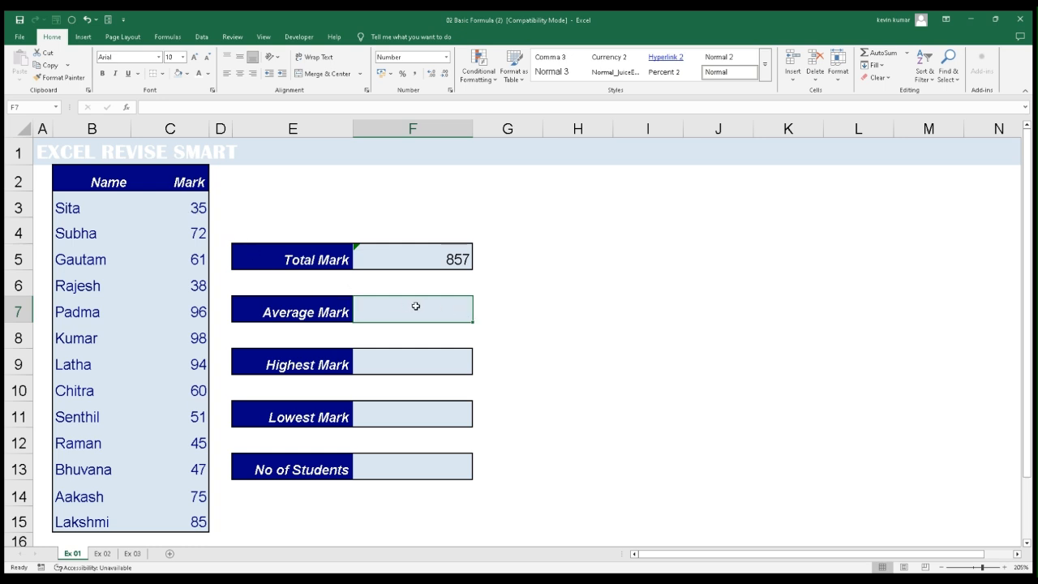
text(=avera)
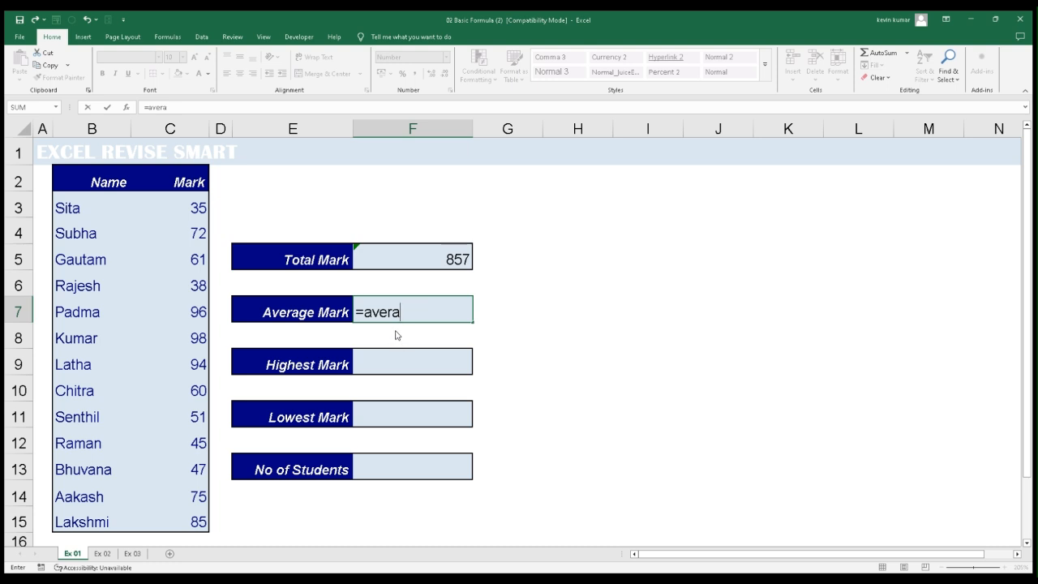
key(Tab)
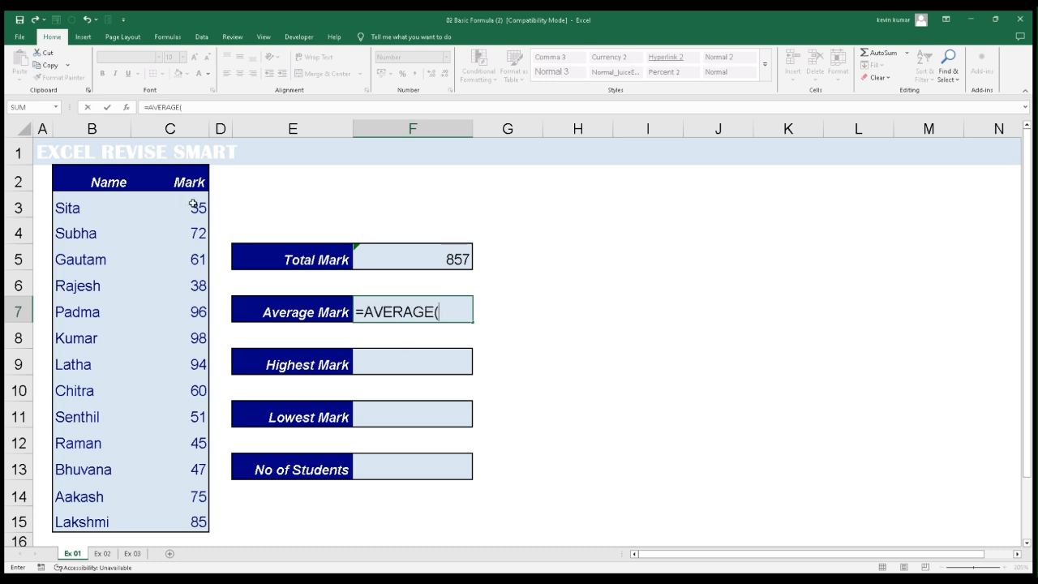
drag(195, 203, 190, 520)
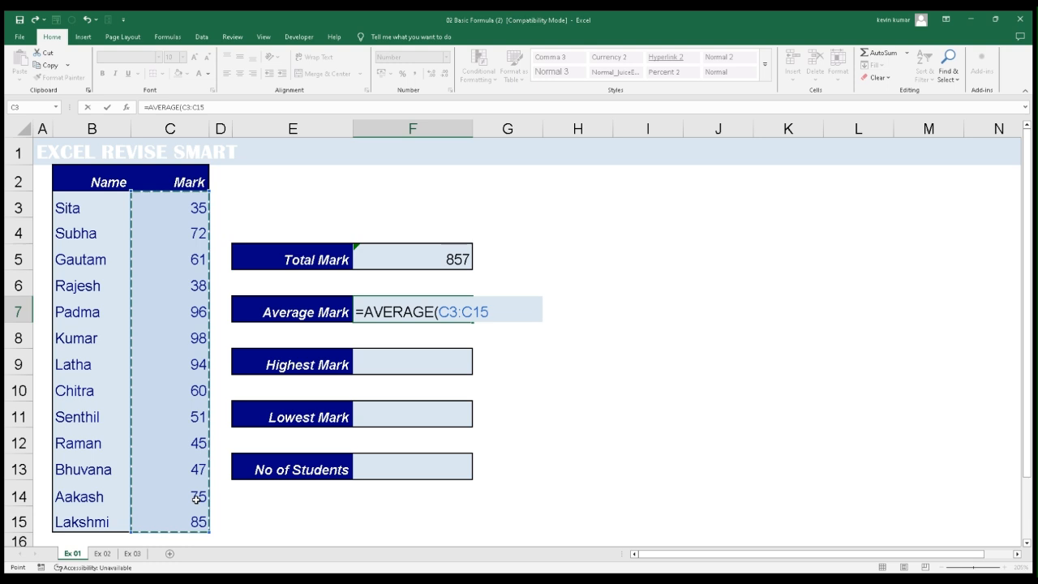
text())
key(Return)
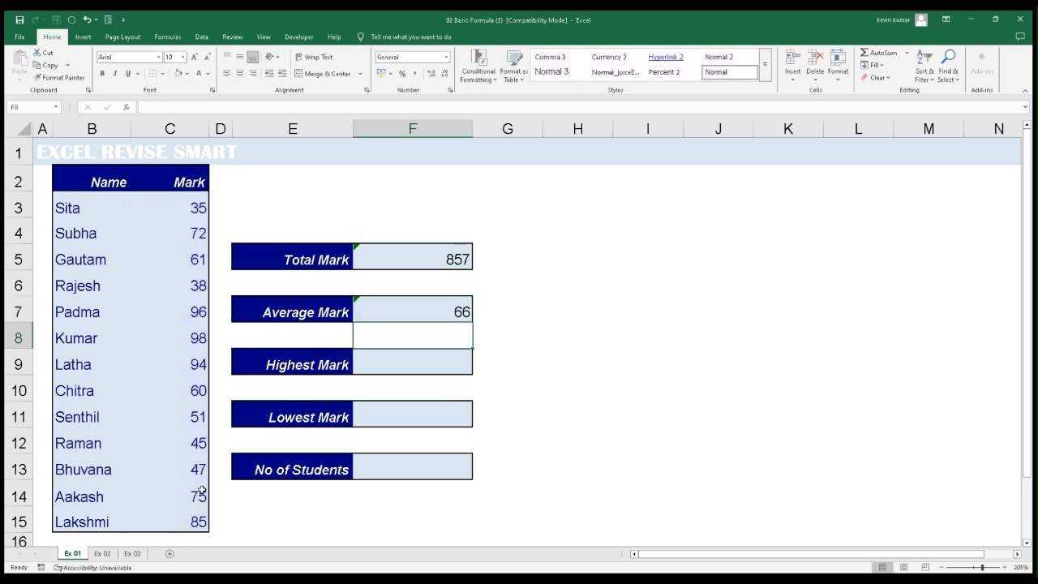
click(436, 318)
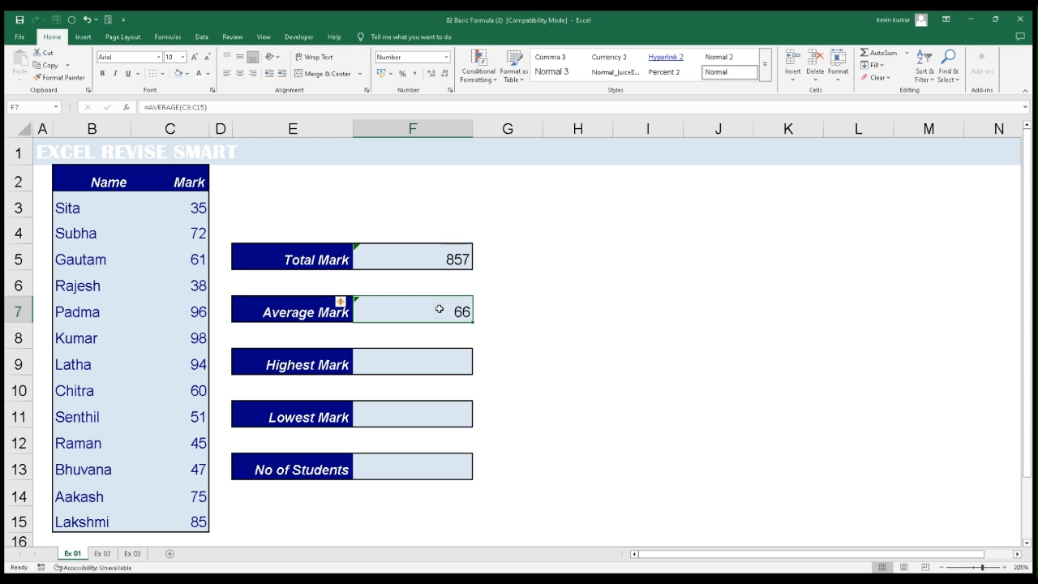
click(500, 309)
click(556, 308)
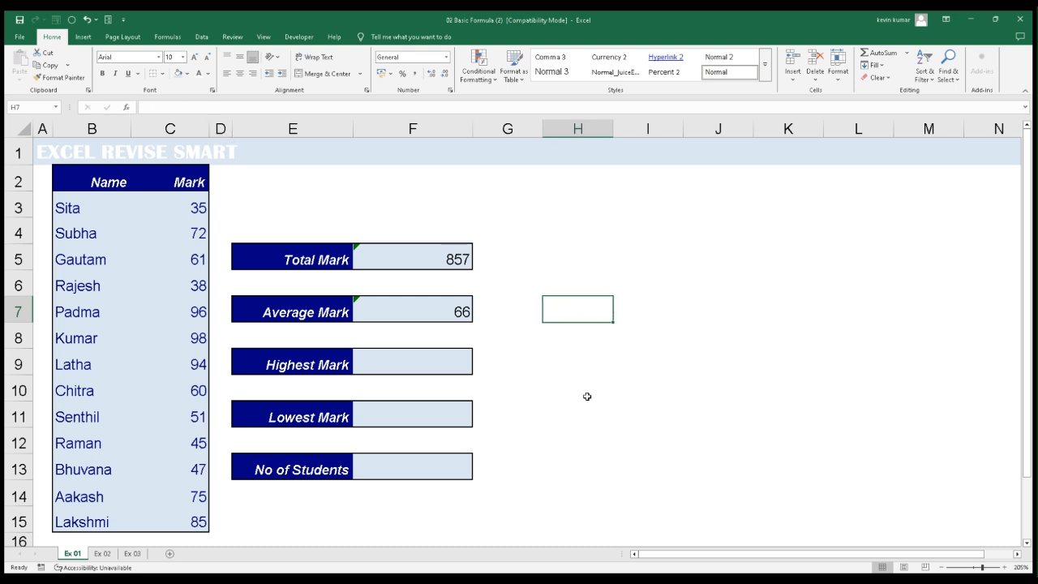
Calculate the Highest Mark in F9 with =MAX(C3:C15) and compare it with the marks list.
click(440, 362)
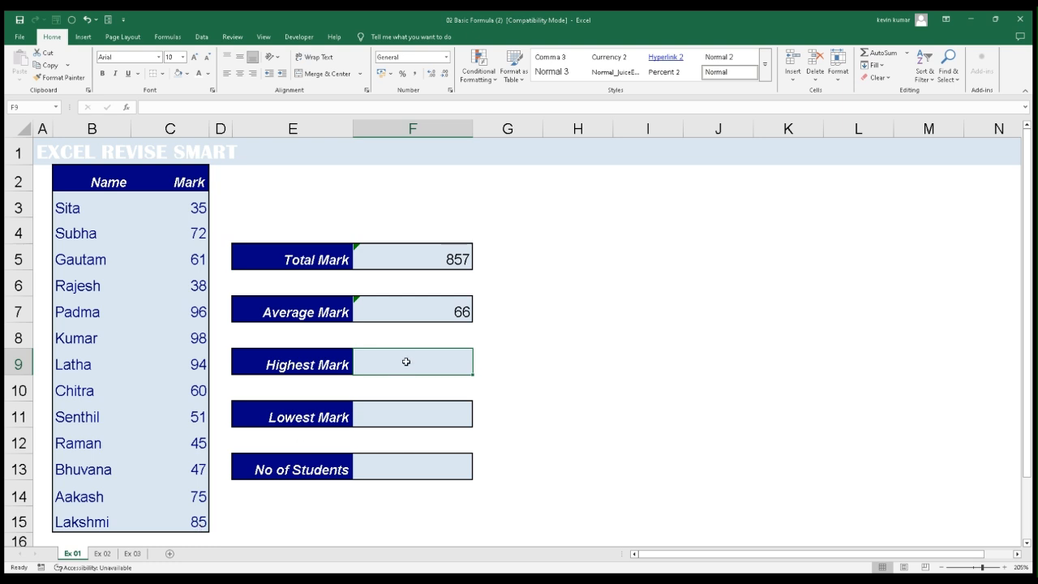
double_click(406, 361)
text(=ma)
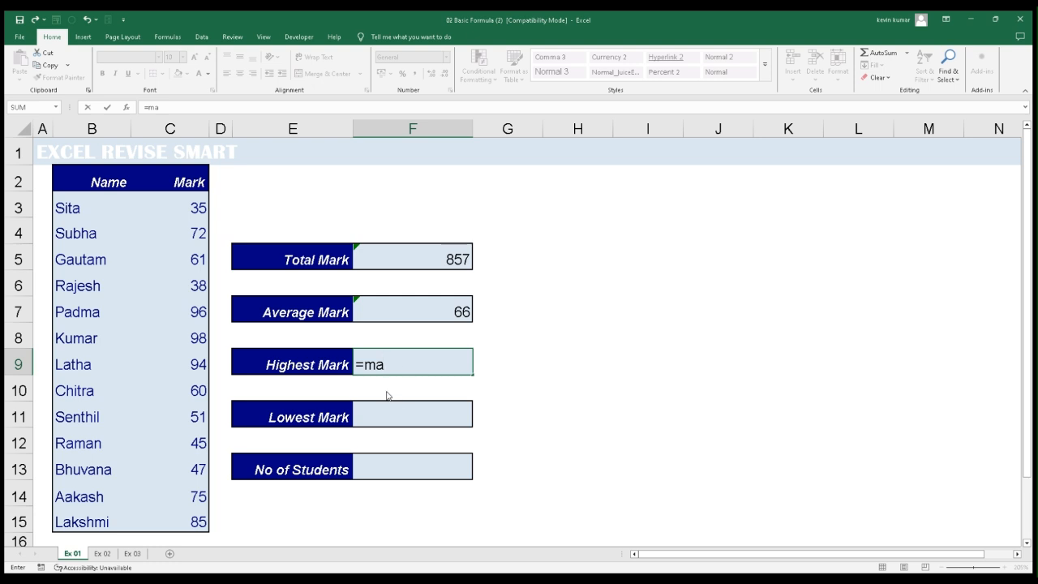
key(Tab)
drag(191, 197, 186, 520)
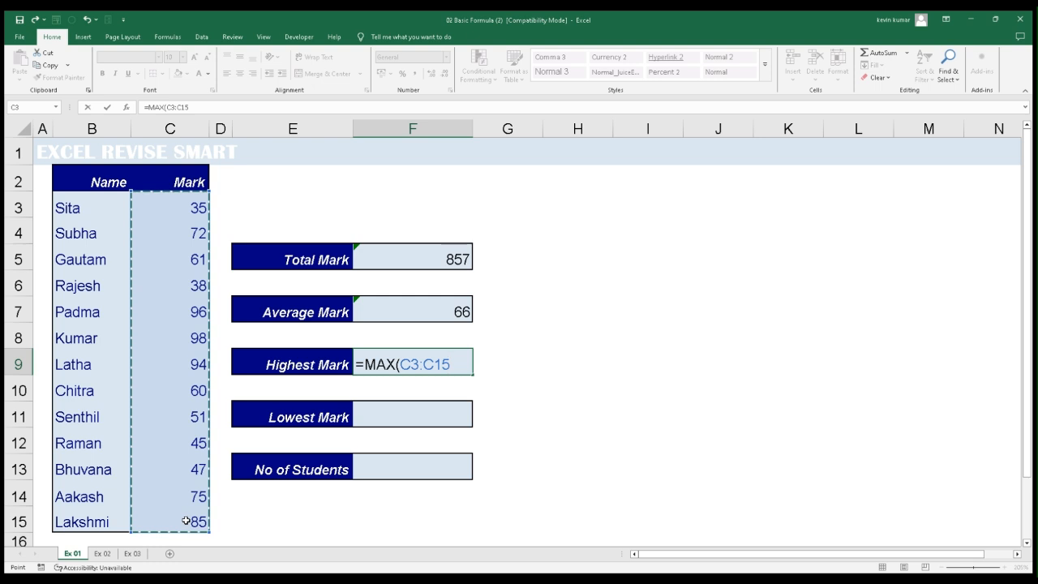
text())
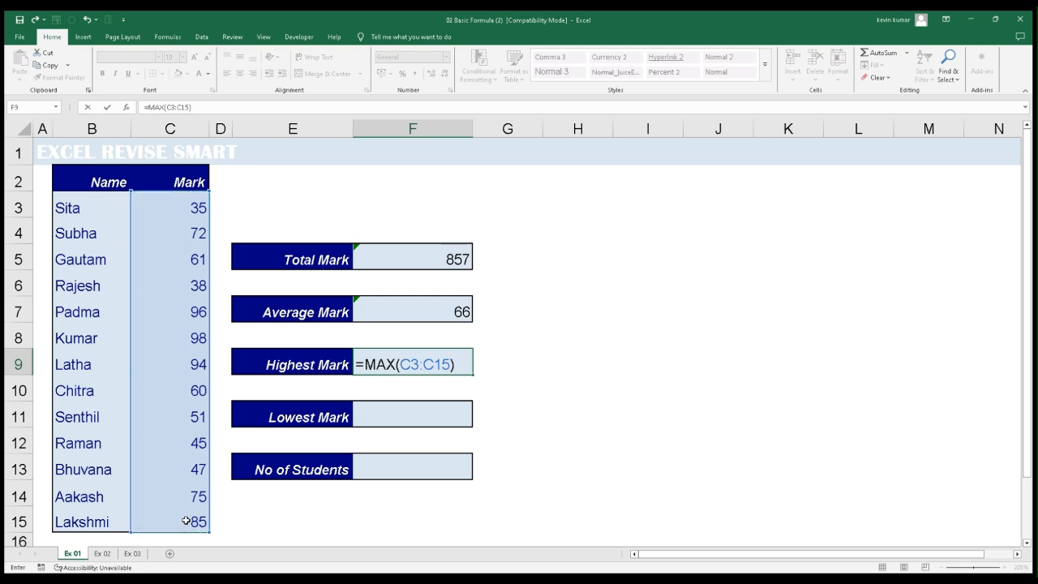
key(Return)
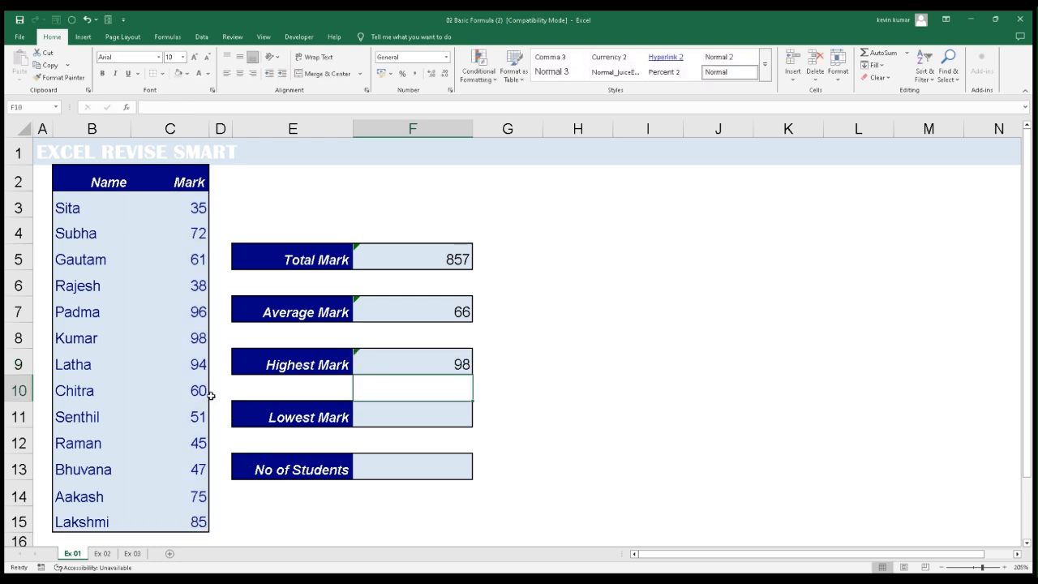
click(187, 340)
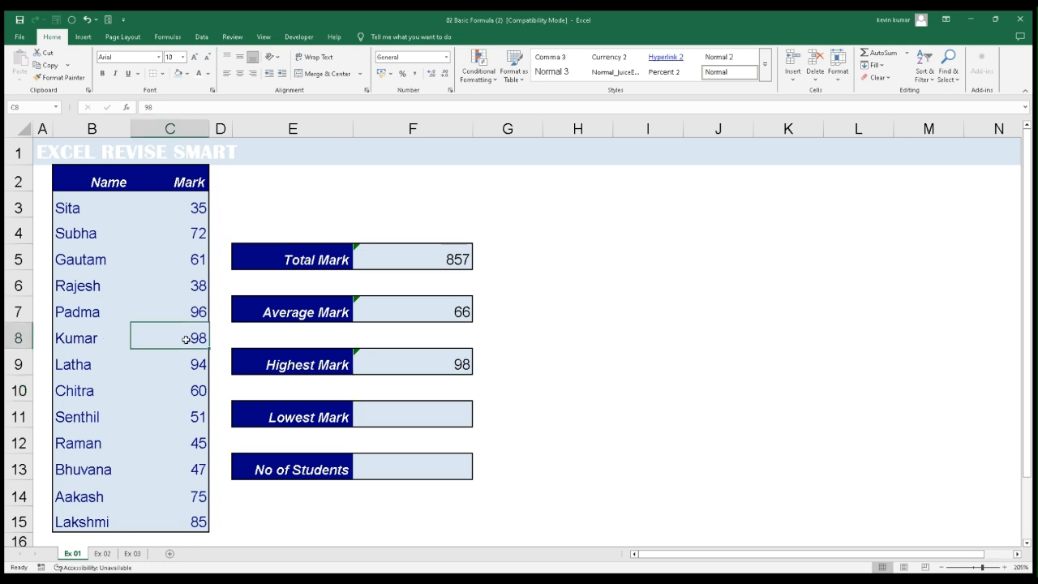
click(454, 364)
Calculate the Lowest Mark in F11 with =MIN(C3:C15) and compare it with the marks list.
click(400, 420)
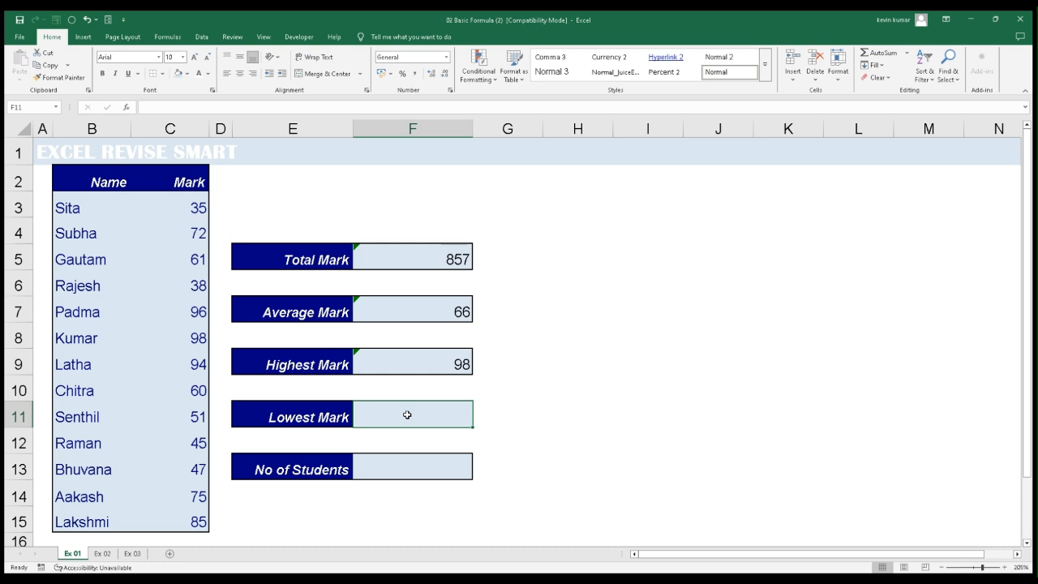
text(=min)
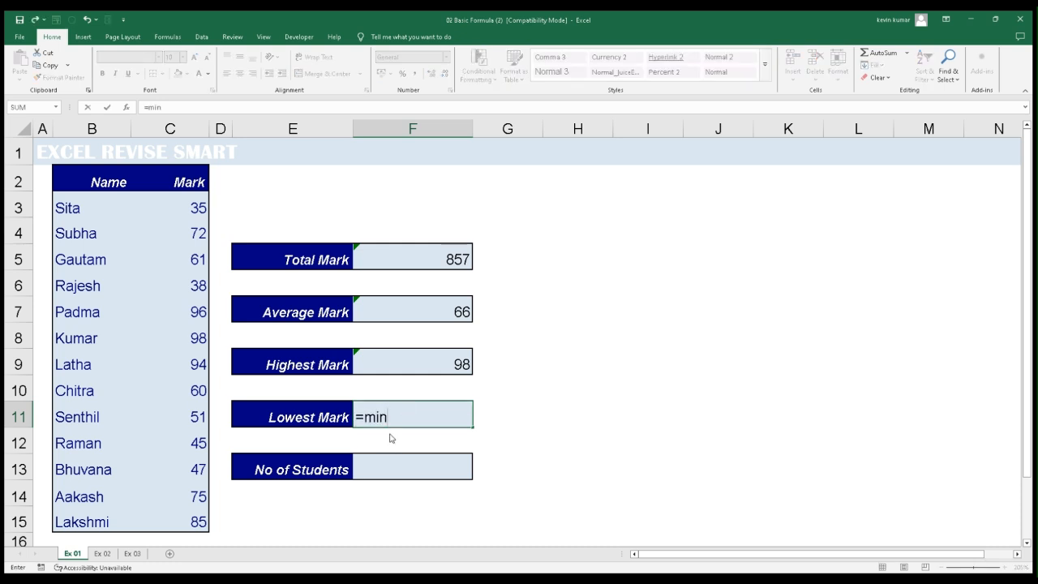
key(Tab)
drag(197, 206, 185, 519)
key(Return)
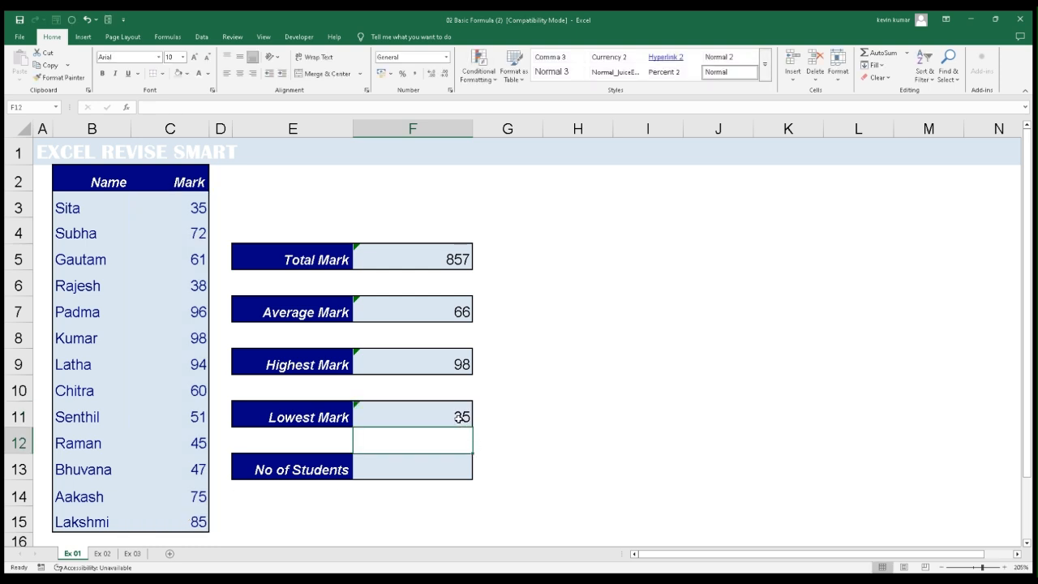
click(462, 423)
click(190, 214)
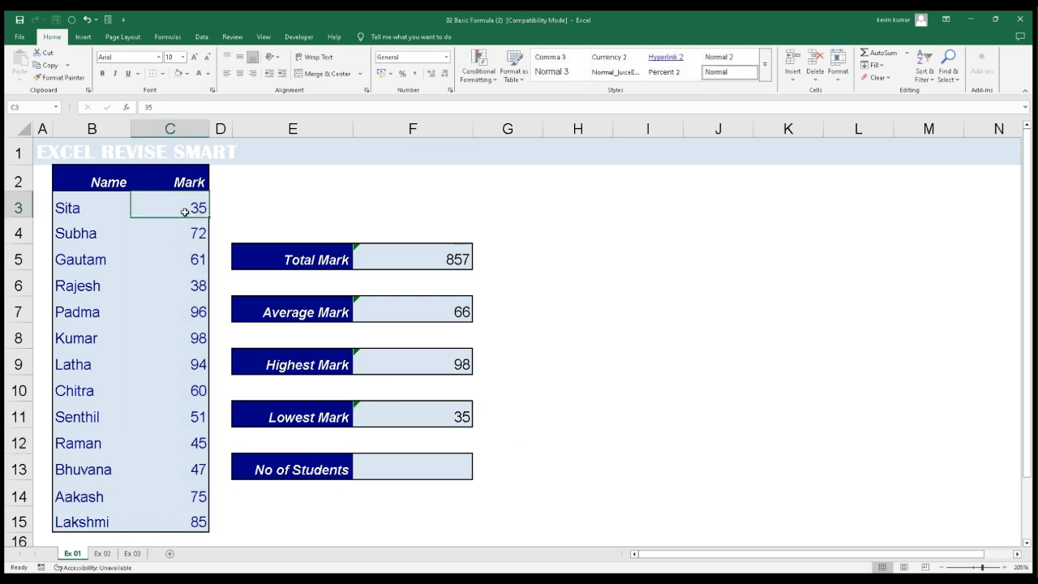
click(58, 214)
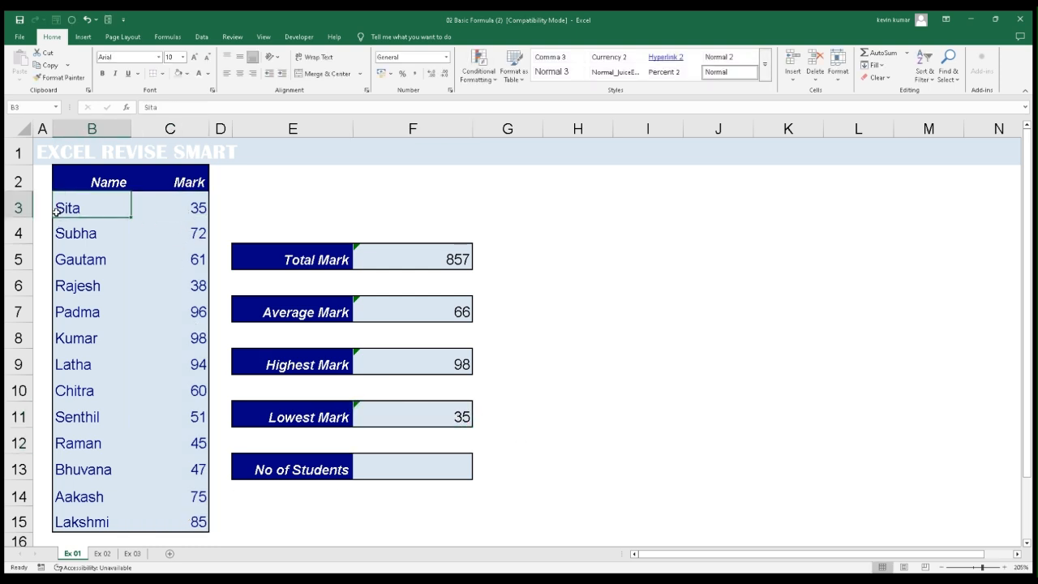
Enter the formula =COUNT(B3:B15) for No of Students in F13, counting the cells of the name list.
click(389, 470)
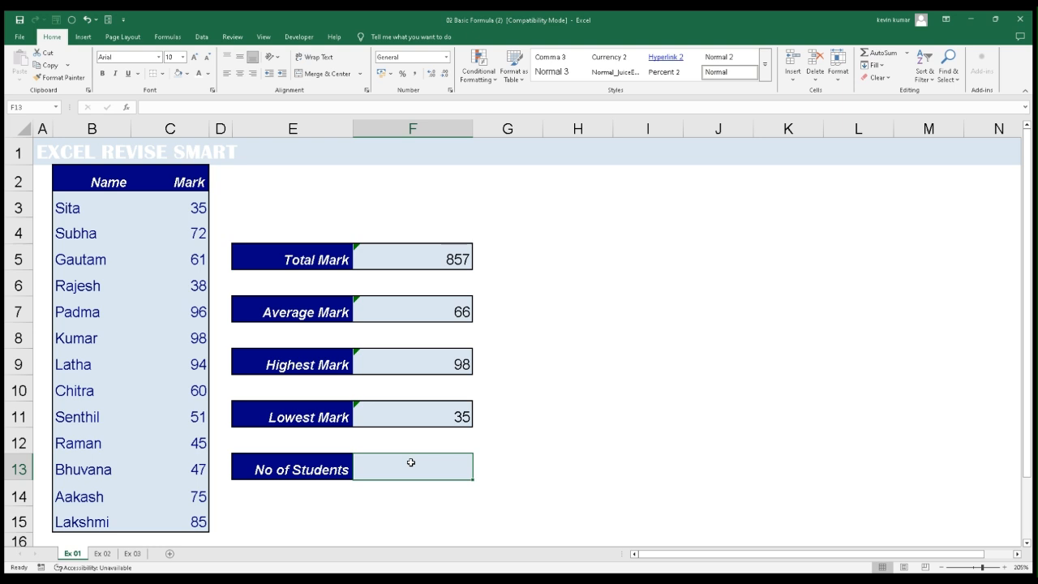
text(=coun)
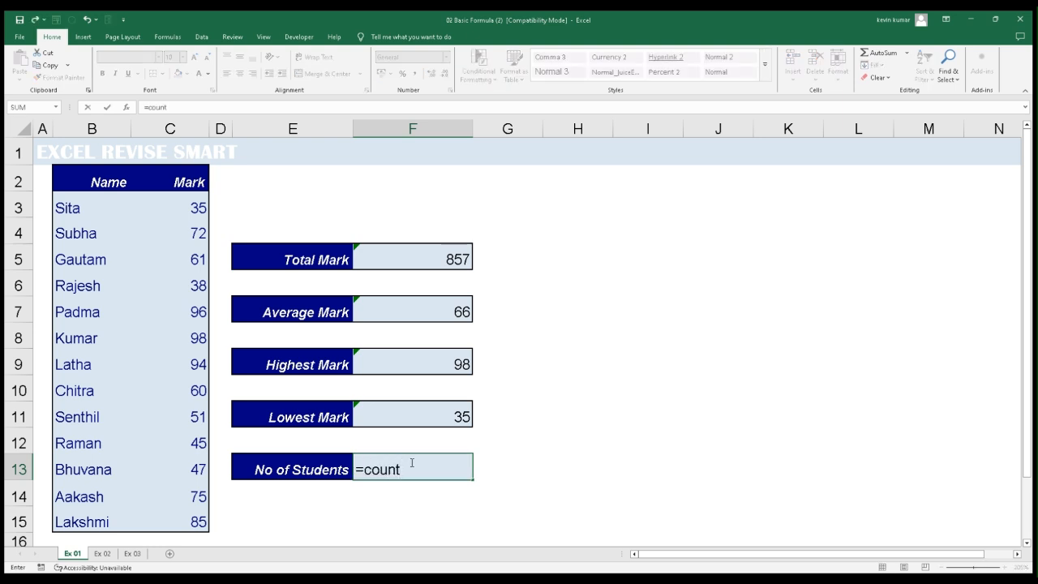
text(t)
key(Tab)
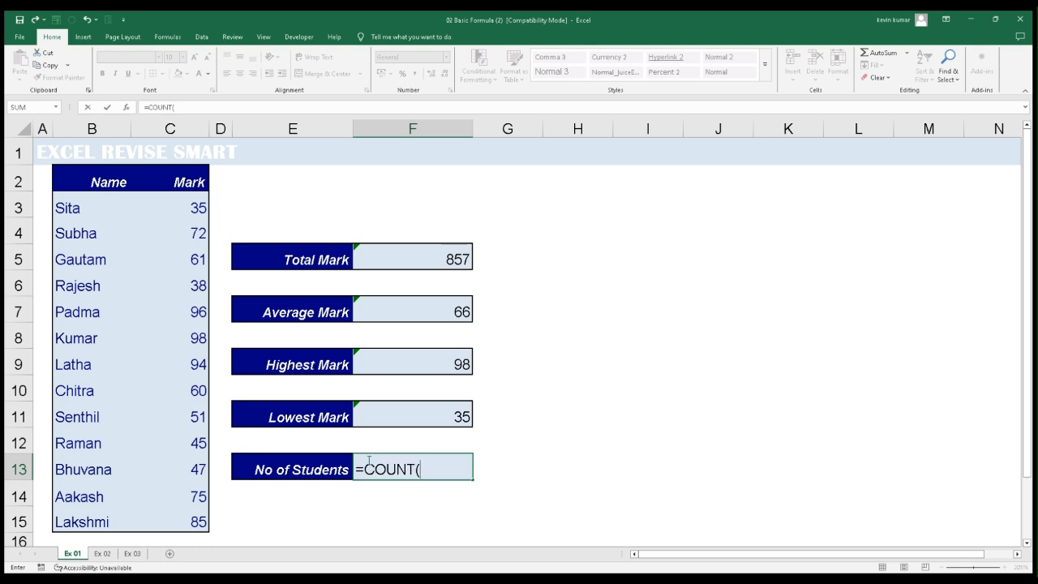
drag(68, 218, 70, 509)
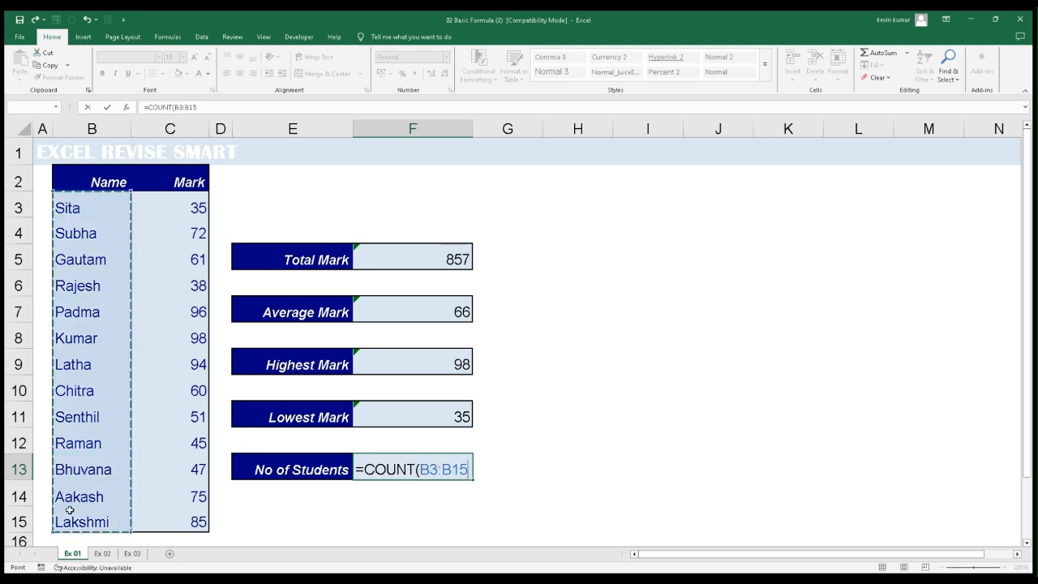
text())
key(Return)
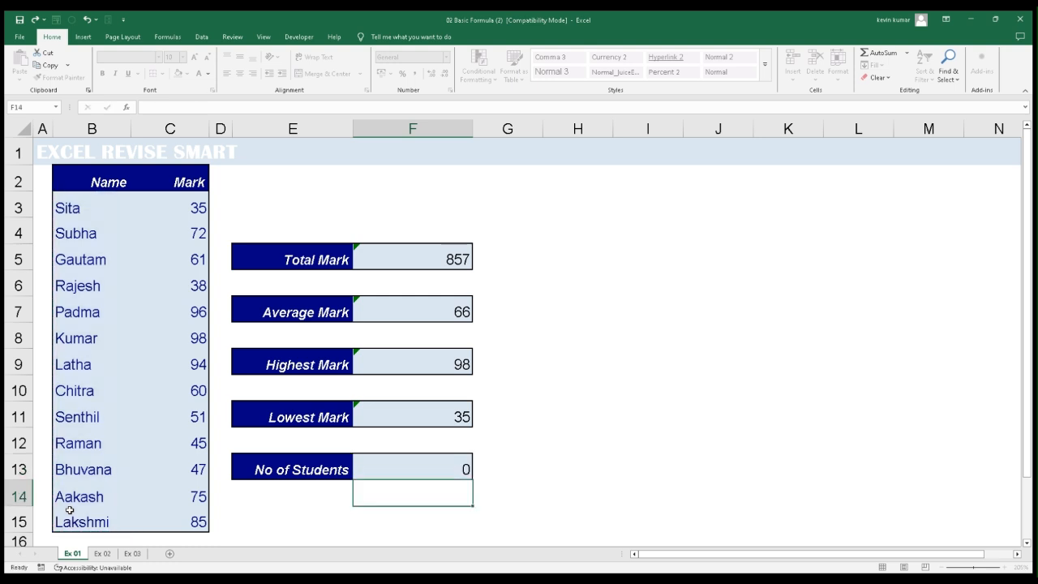
Change the No of Students formula in F13 to =COUNTA(B3:B15) so that it counts text entries.
click(455, 472)
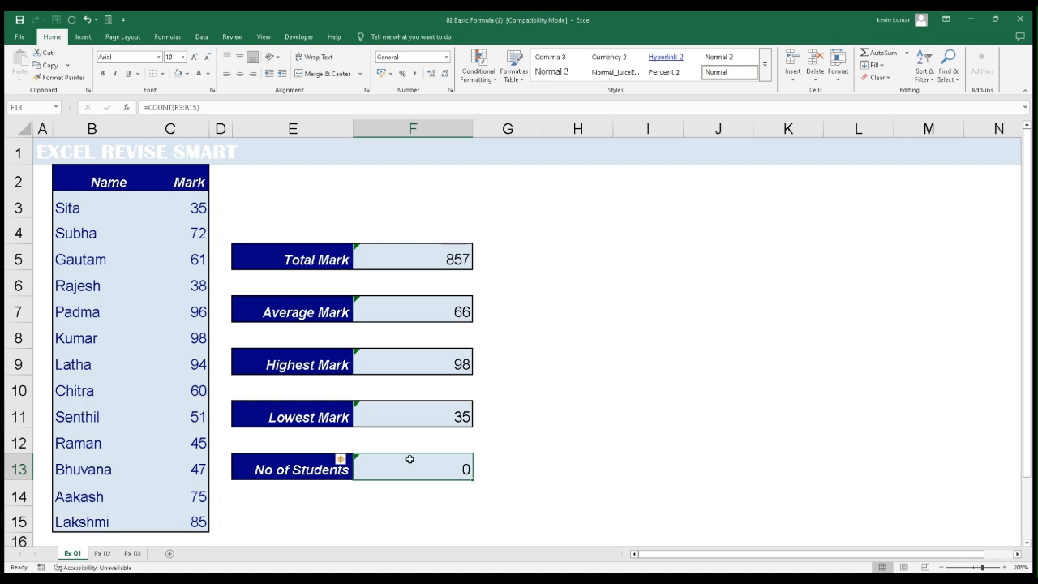
click(172, 106)
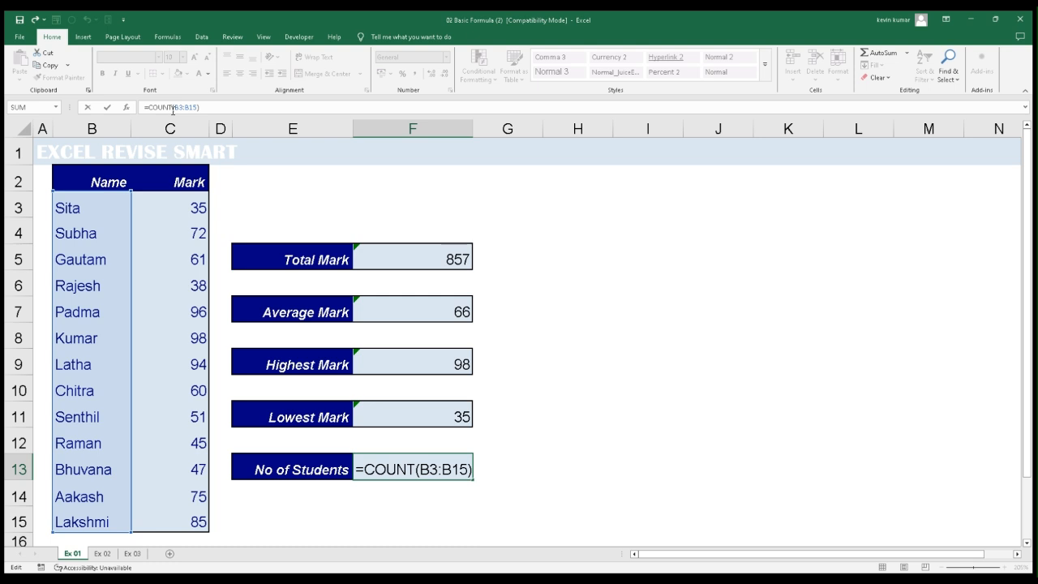
text(A)
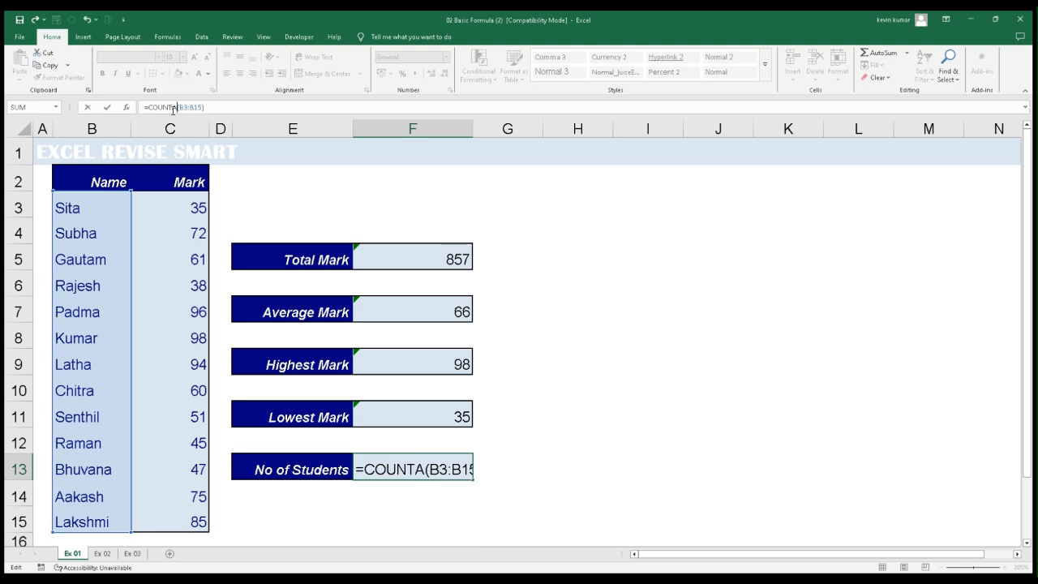
key(Return)
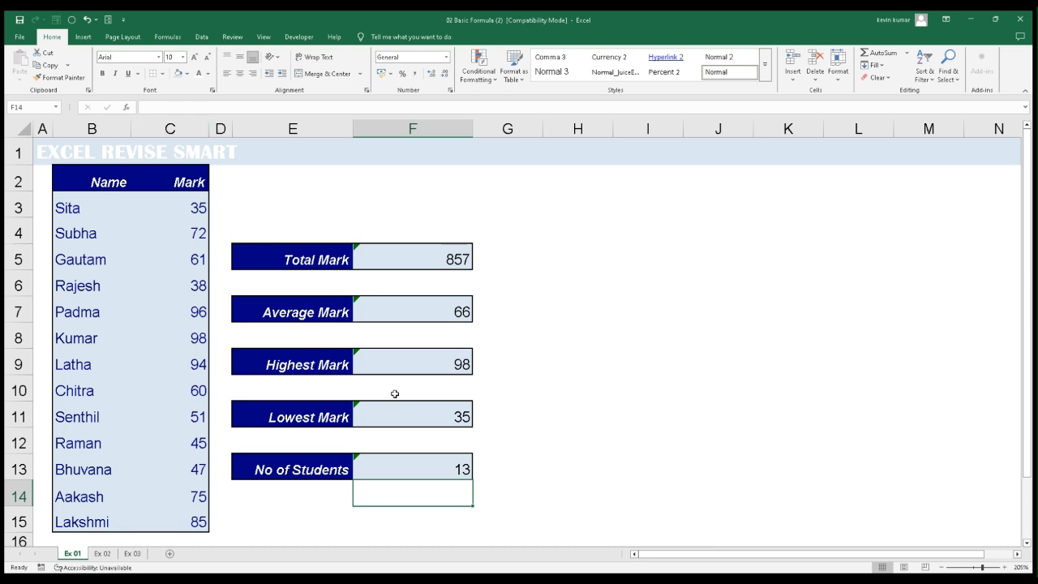
Check the number of students in F13 against the count of the selected names B3:B15.
click(420, 464)
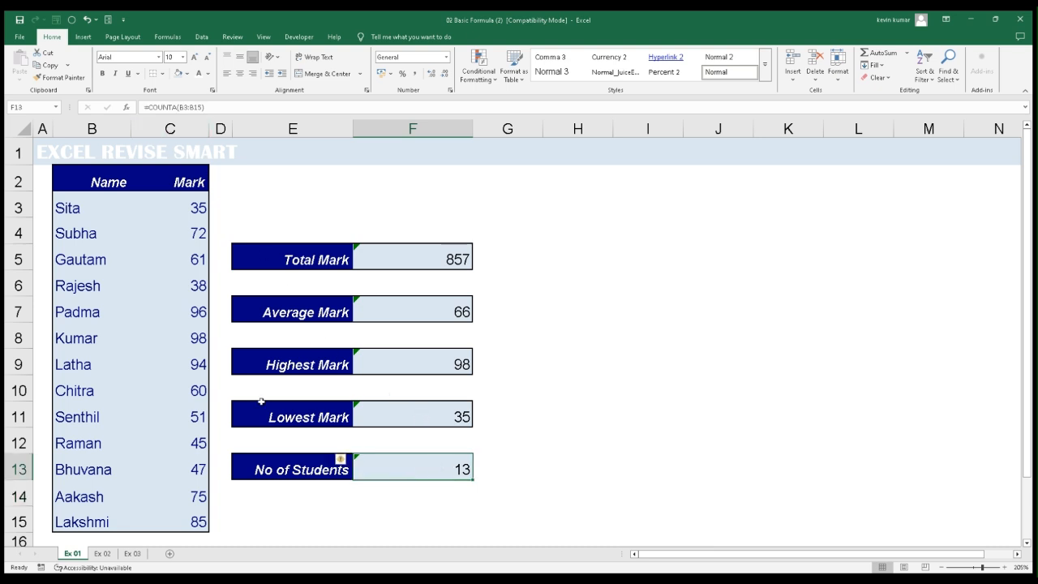
drag(84, 202, 89, 516)
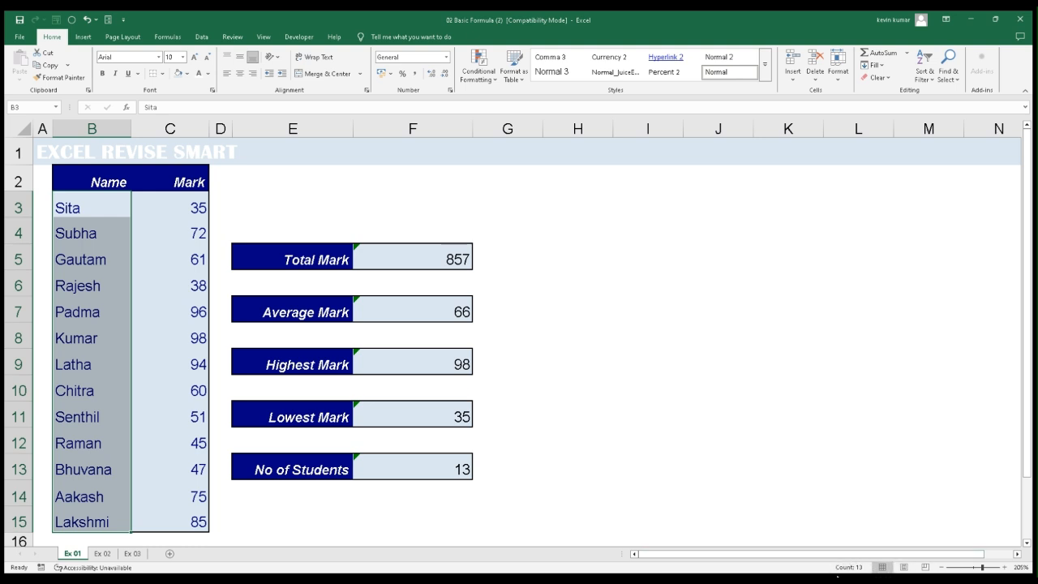
click(406, 490)
click(412, 462)
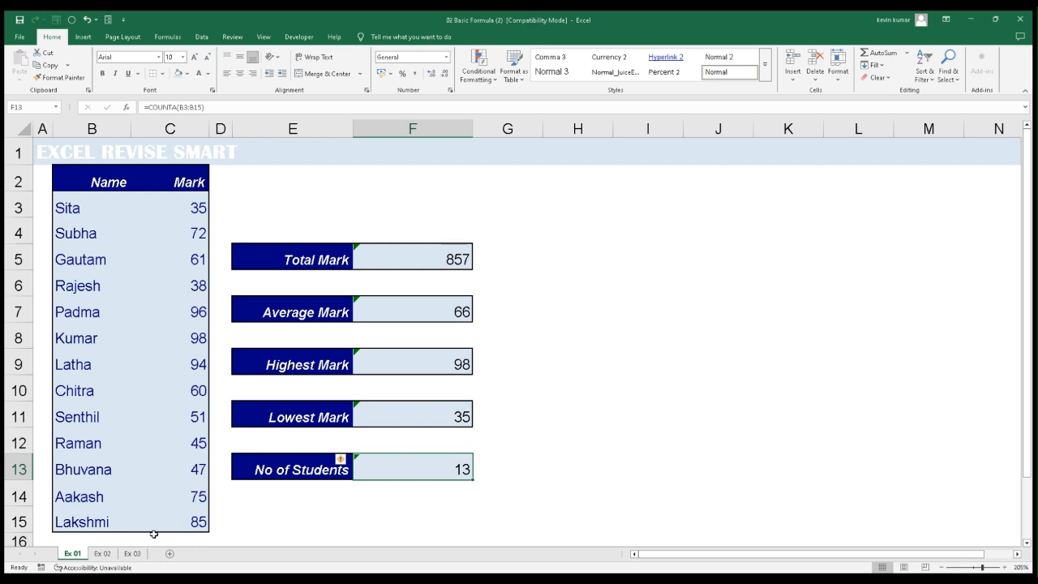
Switch to sheet Ex 02 and look over the empty Total, Average, Present and Absent cells in row 7.
click(103, 553)
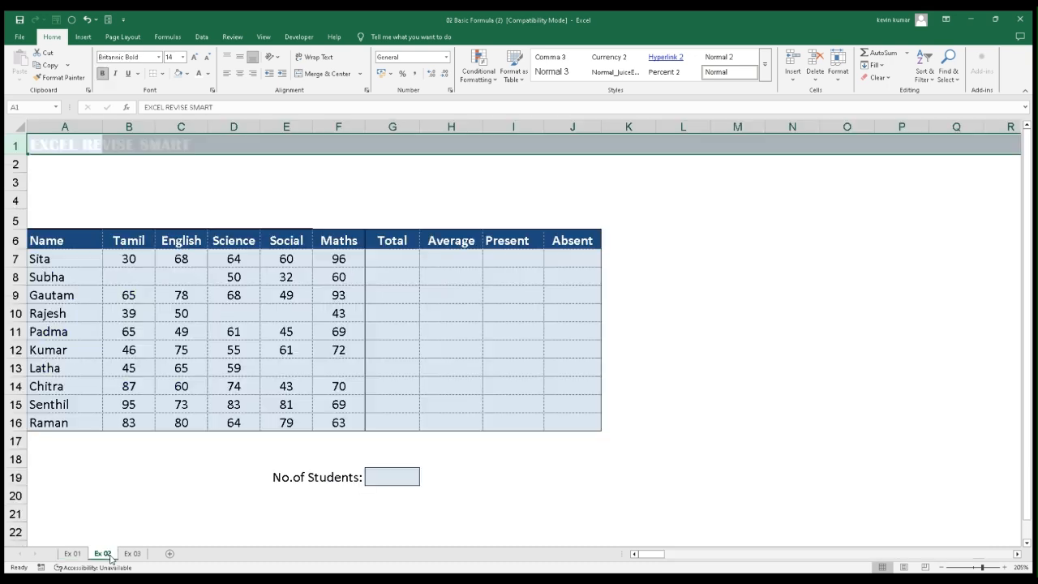
click(145, 497)
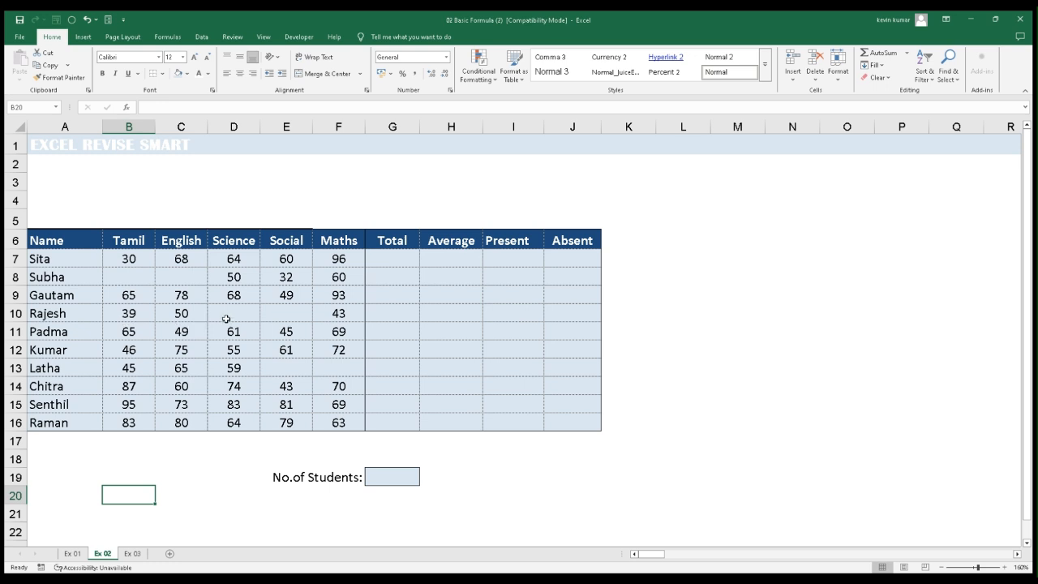
click(386, 259)
click(445, 258)
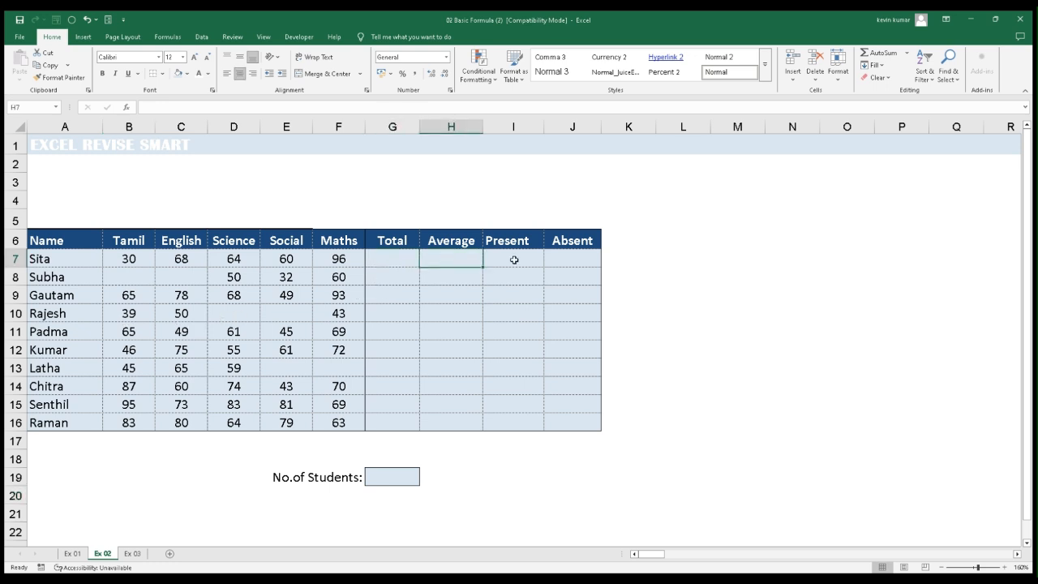
click(514, 259)
click(575, 257)
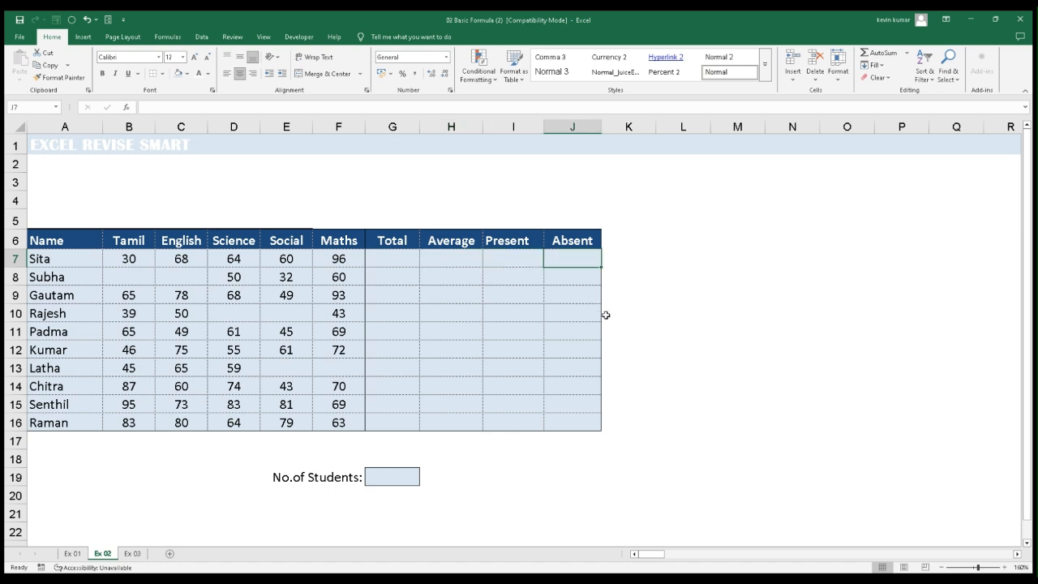
Calculate the first student's Total in G7 with =SUM(B7:F7) and fill the formula down to G16.
click(387, 255)
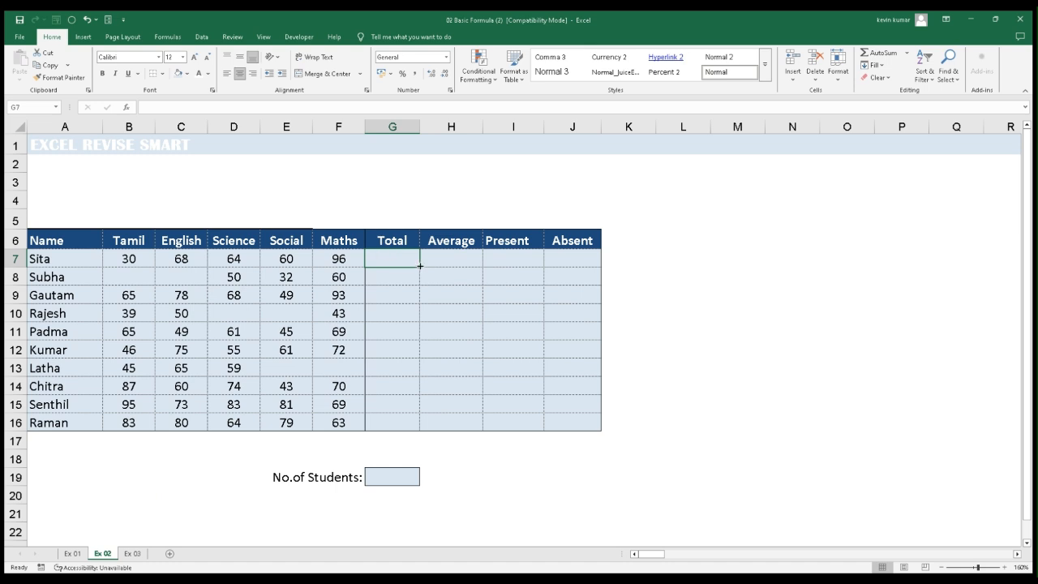
text(=sum()
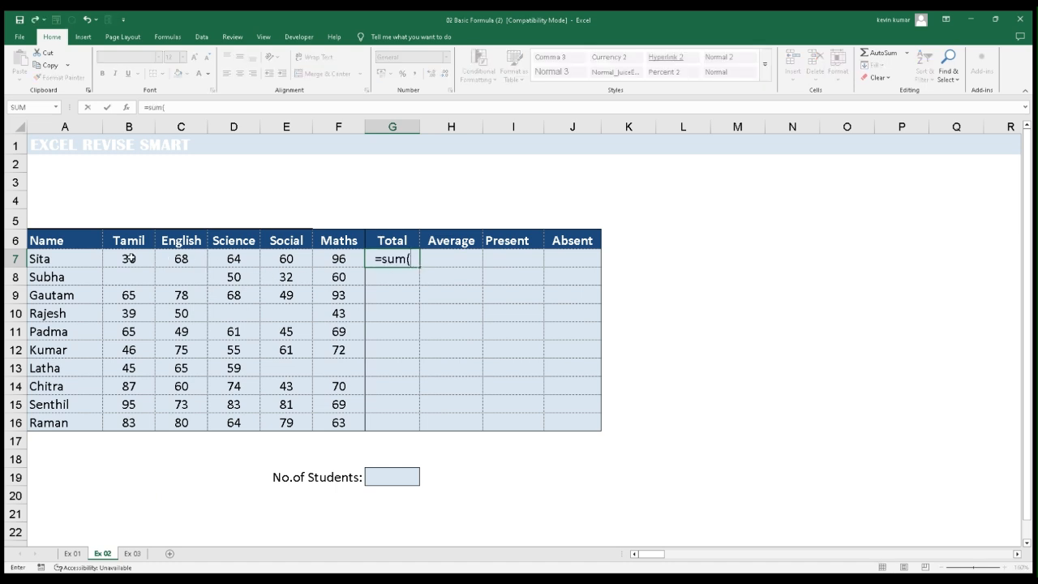
drag(132, 258, 325, 259)
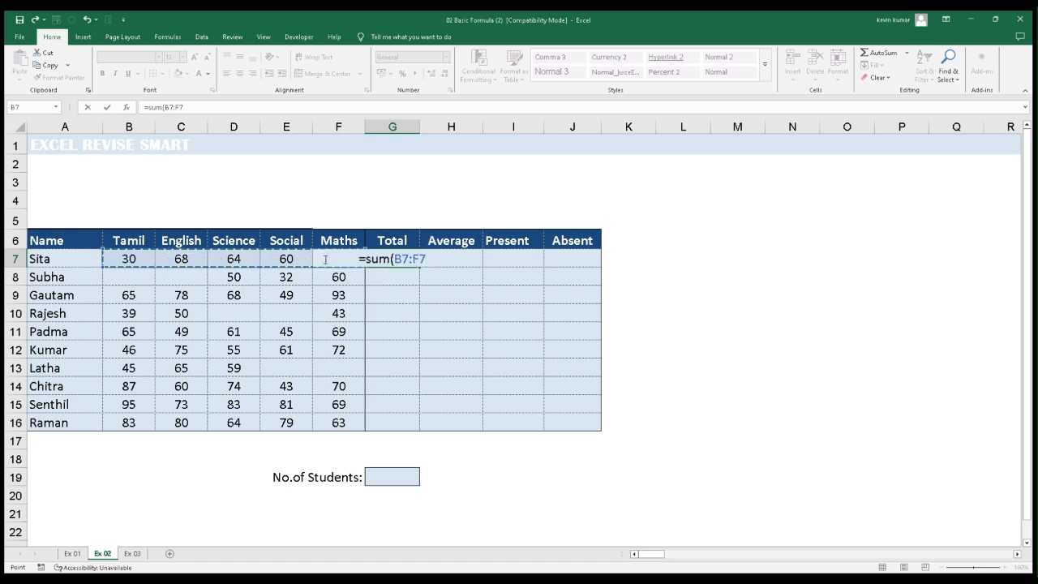
text())
key(Return)
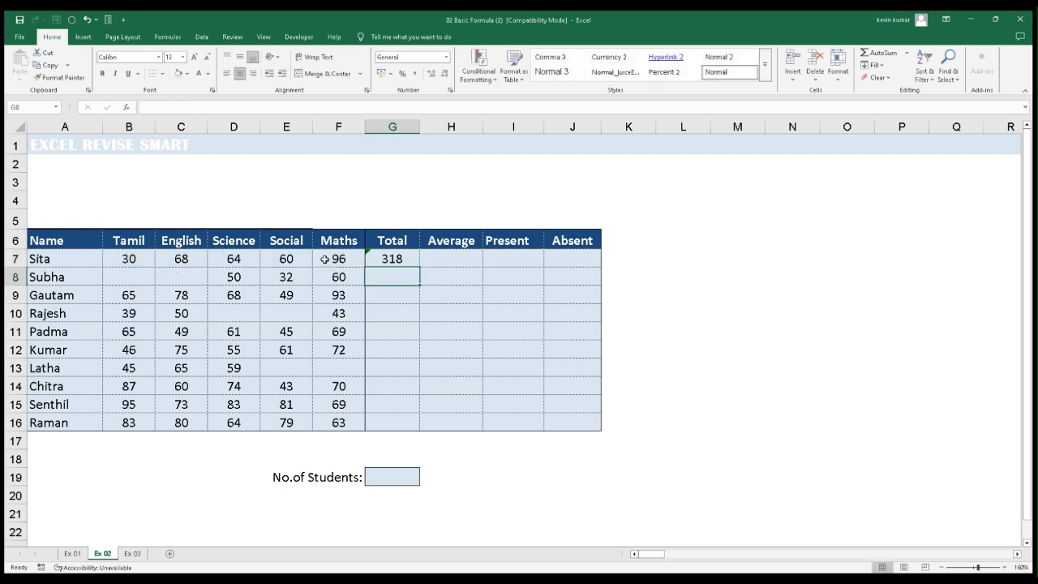
click(406, 257)
double_click(419, 268)
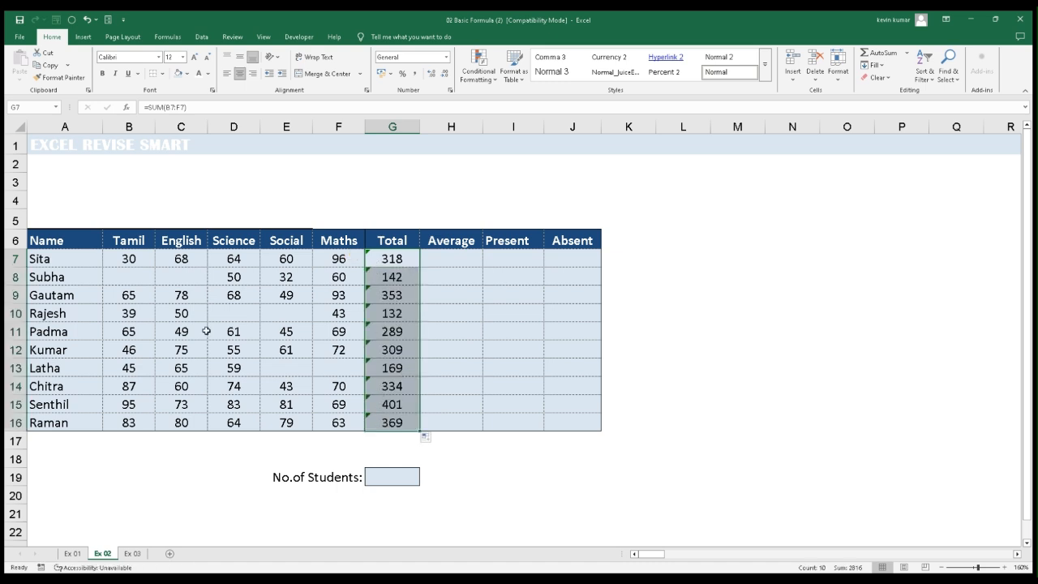
Calculate the first student's Average in H7 with =AVERAGE(B7:F7) and fill the formula down to H16.
click(447, 258)
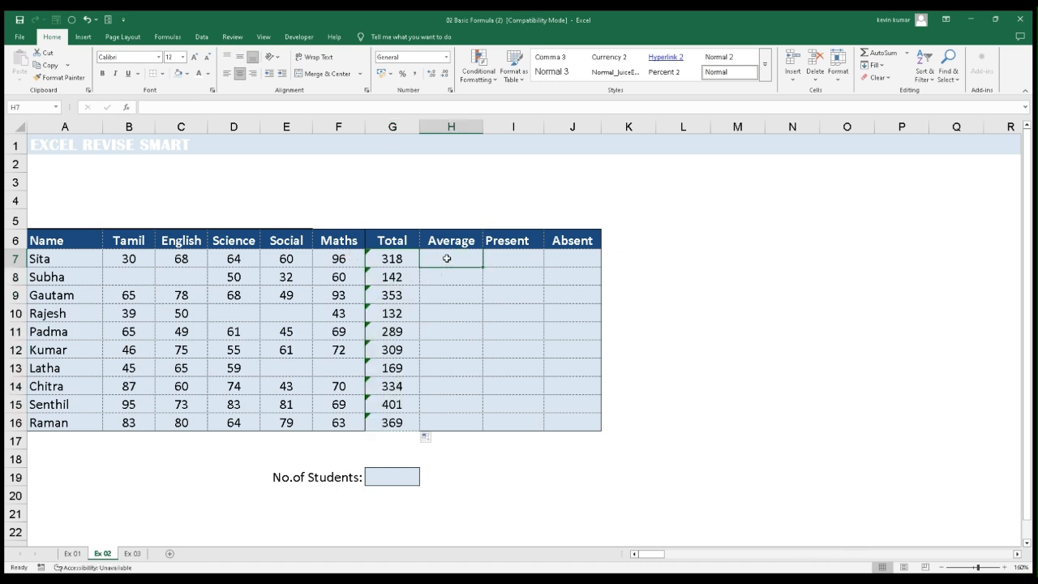
text(=aver)
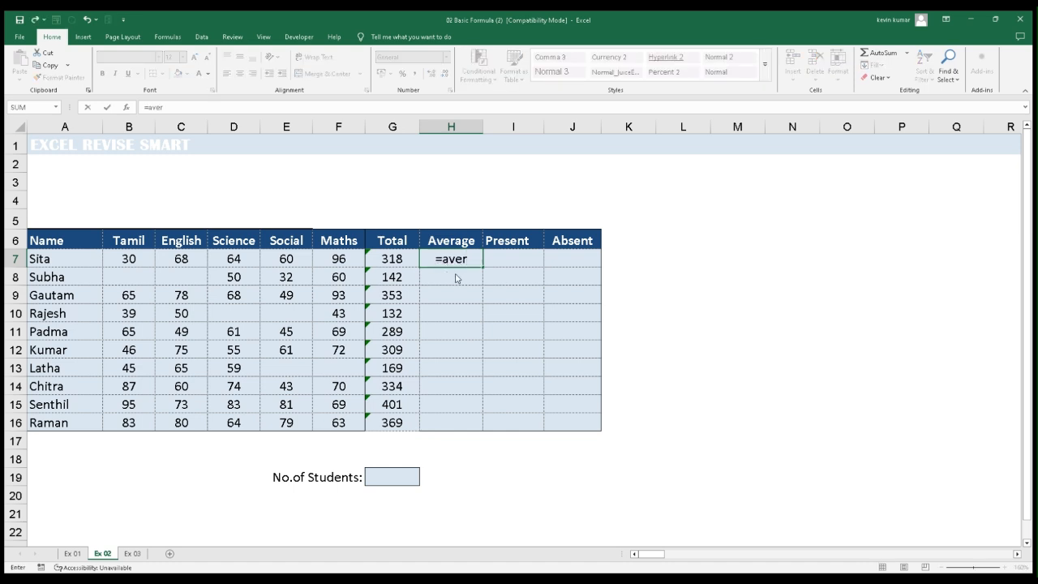
key(Tab)
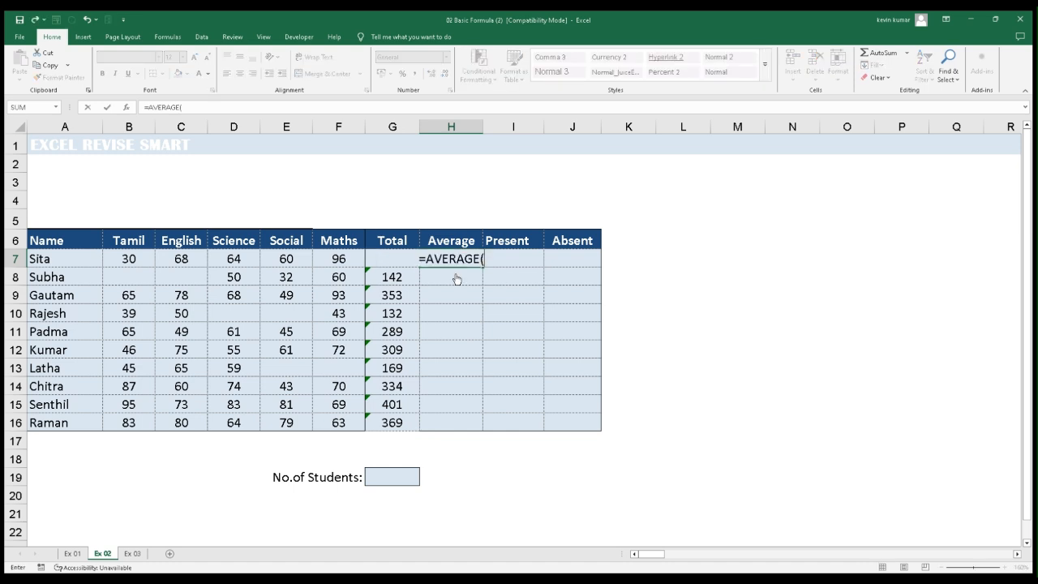
click(150, 258)
drag(150, 258, 324, 255)
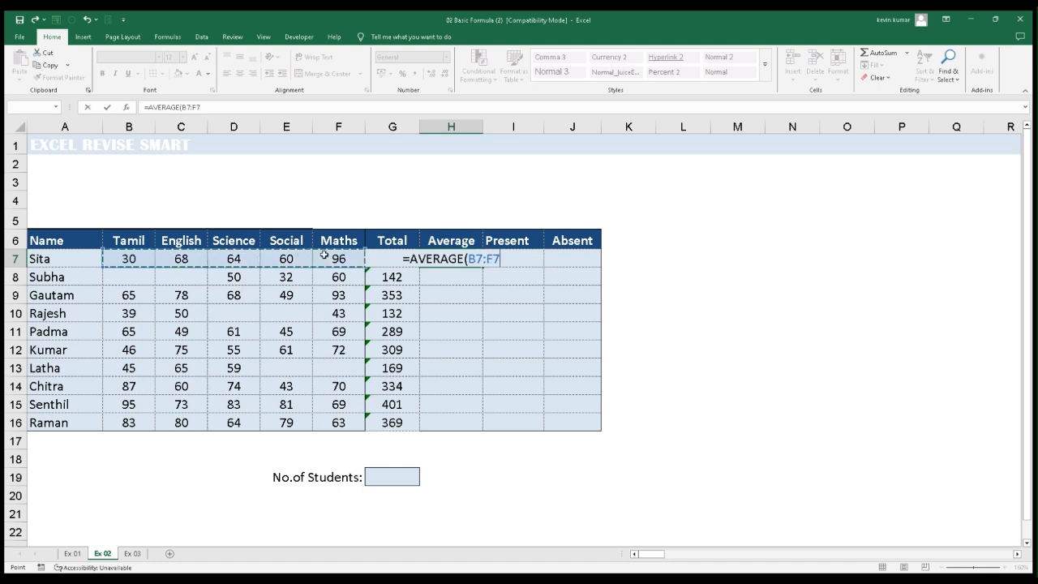
key(Return)
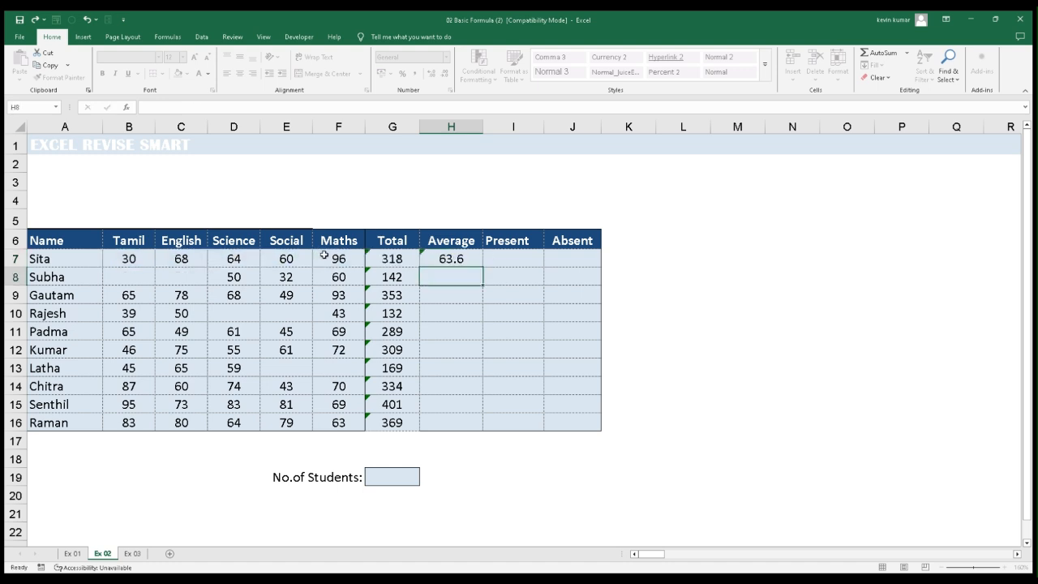
click(474, 258)
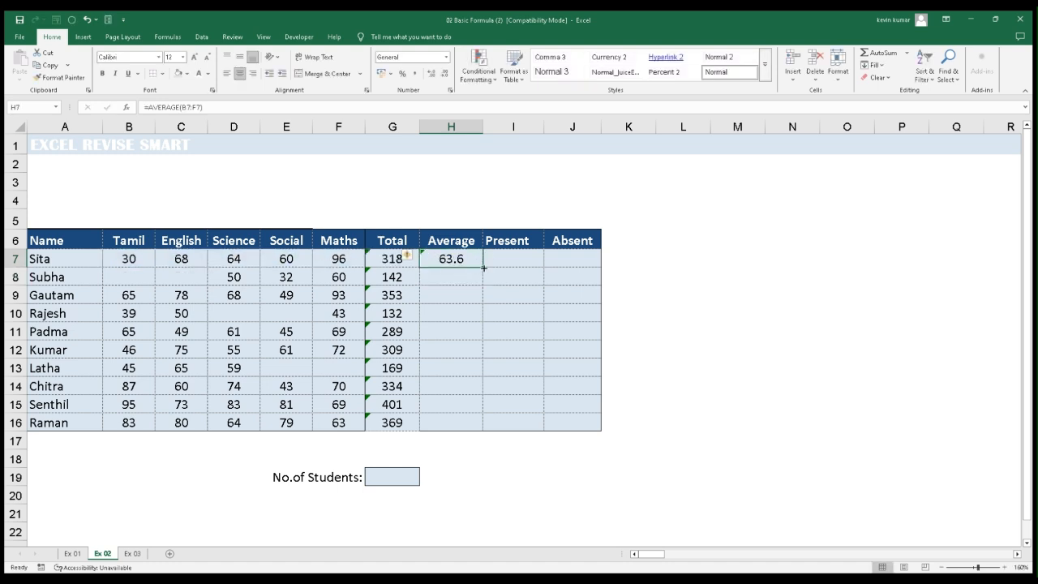
drag(482, 267, 482, 267)
double_click(482, 268)
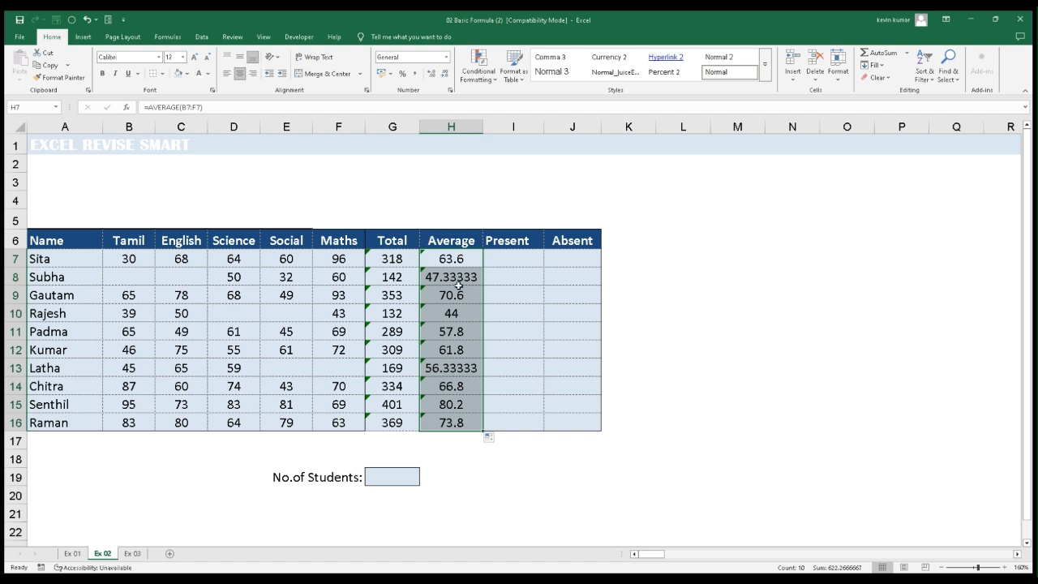
Show the averages in H7:H16 as whole numbers without decimal places.
click(458, 278)
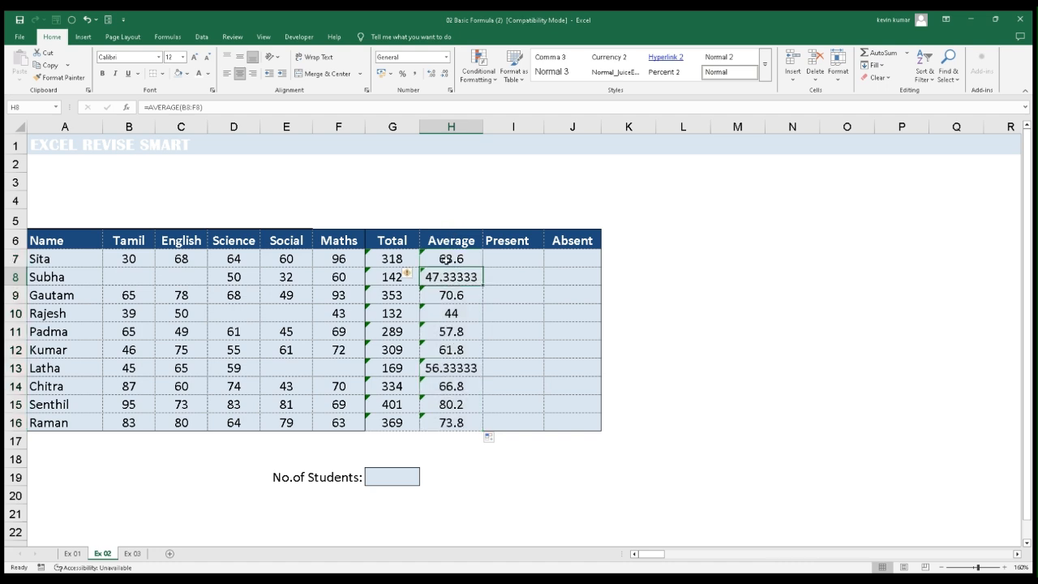
drag(445, 258, 447, 421)
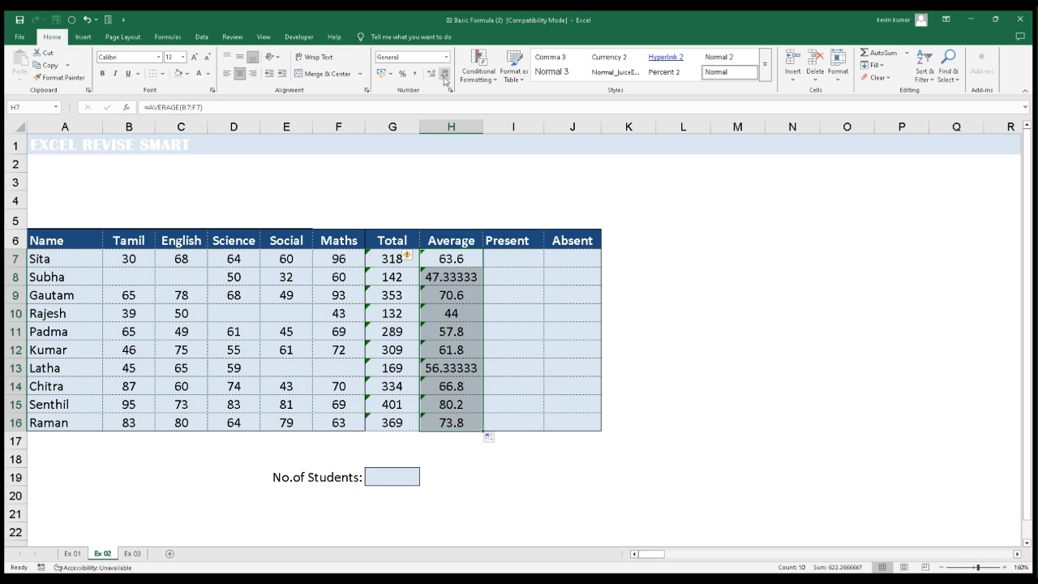
click(445, 75)
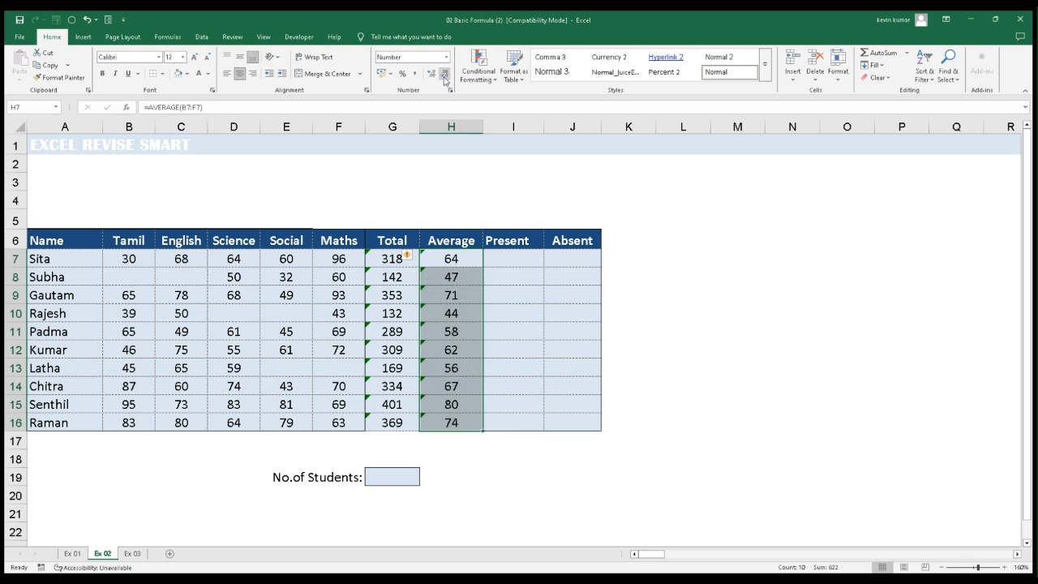
Count the first student's Present subjects in I7 with =COUNT(B7:F7) and fill the formula down to I16.
click(507, 251)
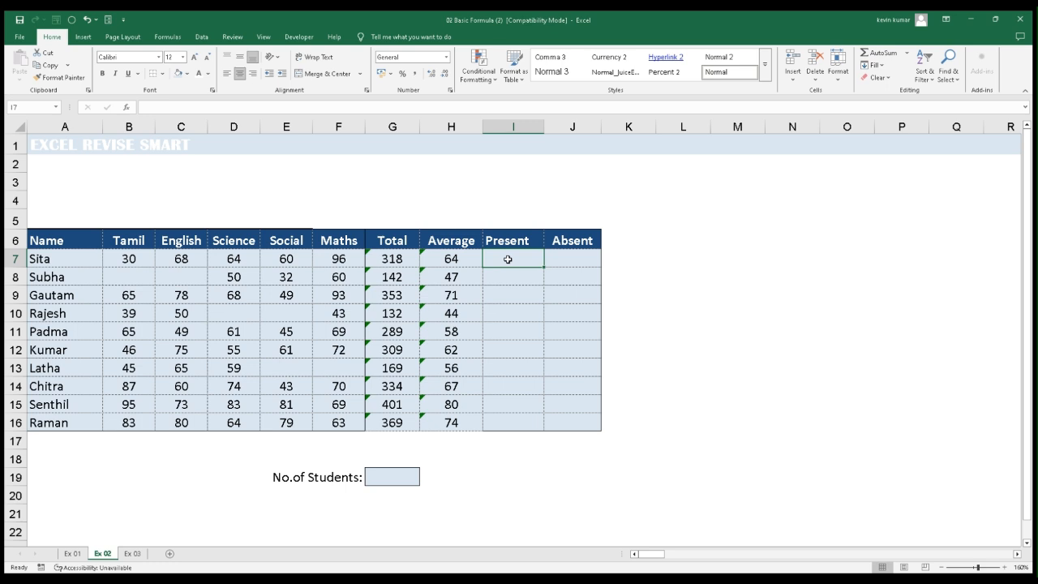
text(=c)
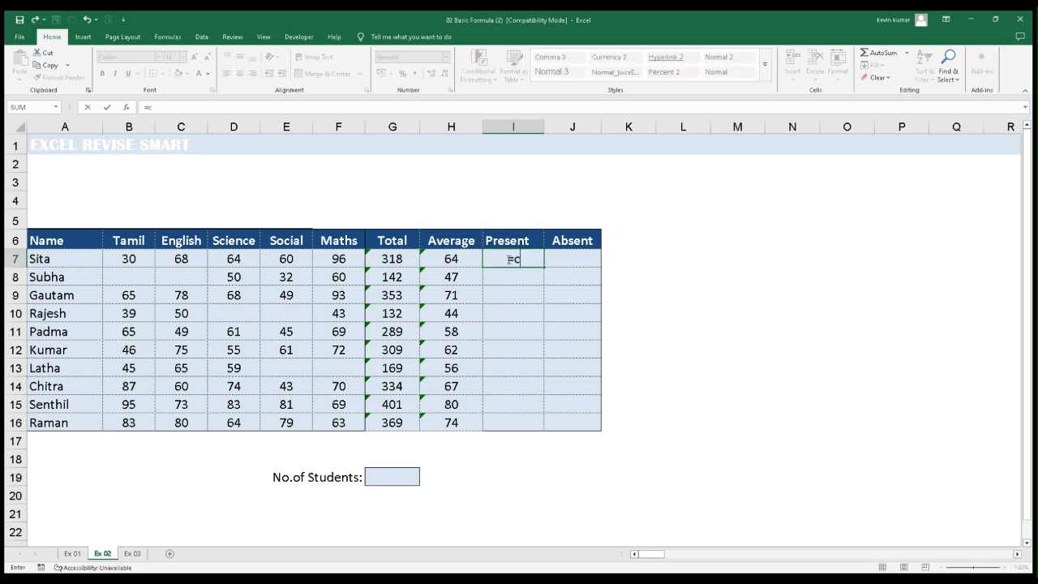
text(ount)
key(Tab)
drag(126, 259, 325, 261)
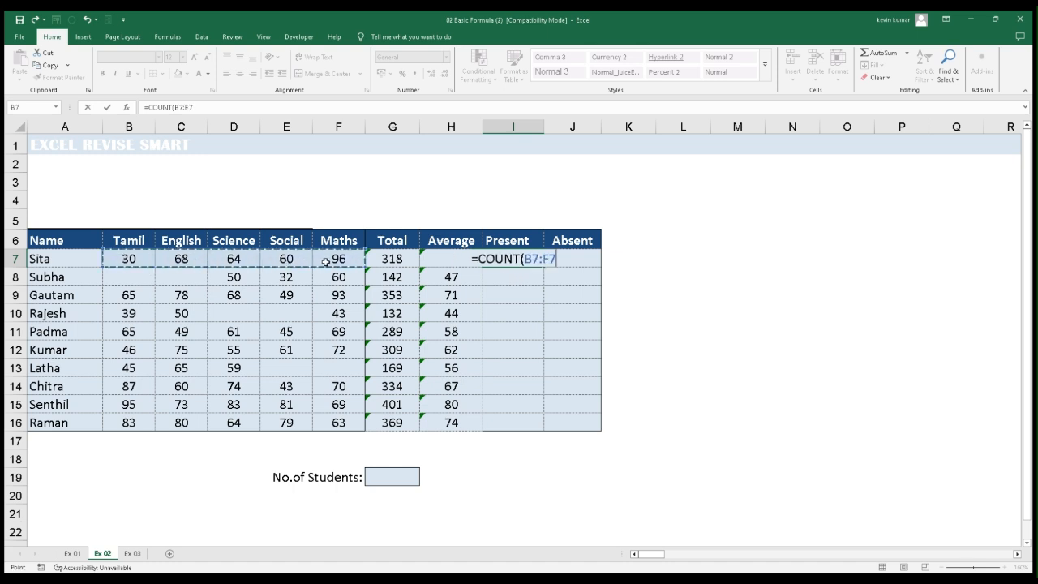
key(Return)
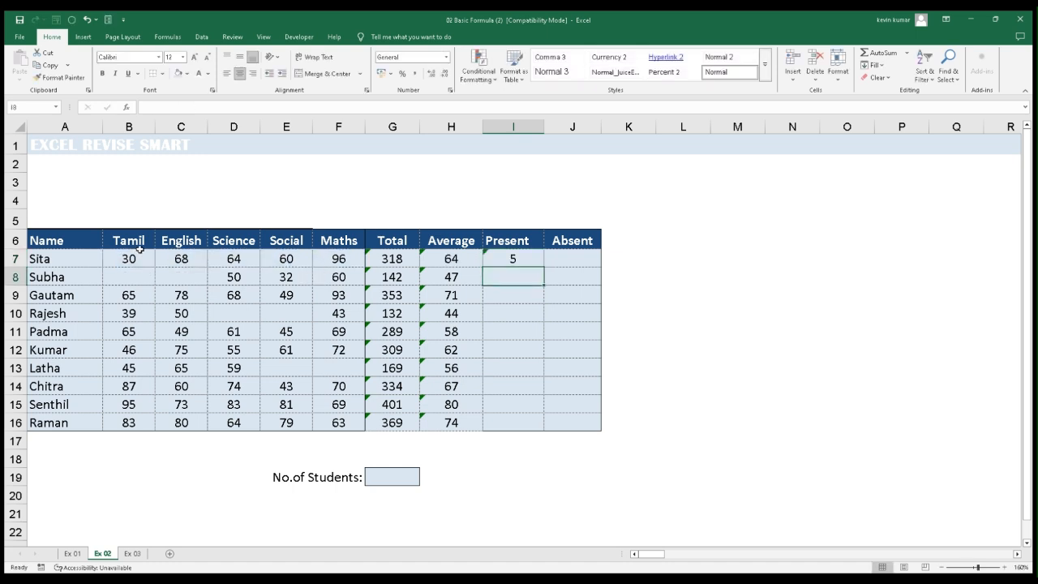
click(500, 257)
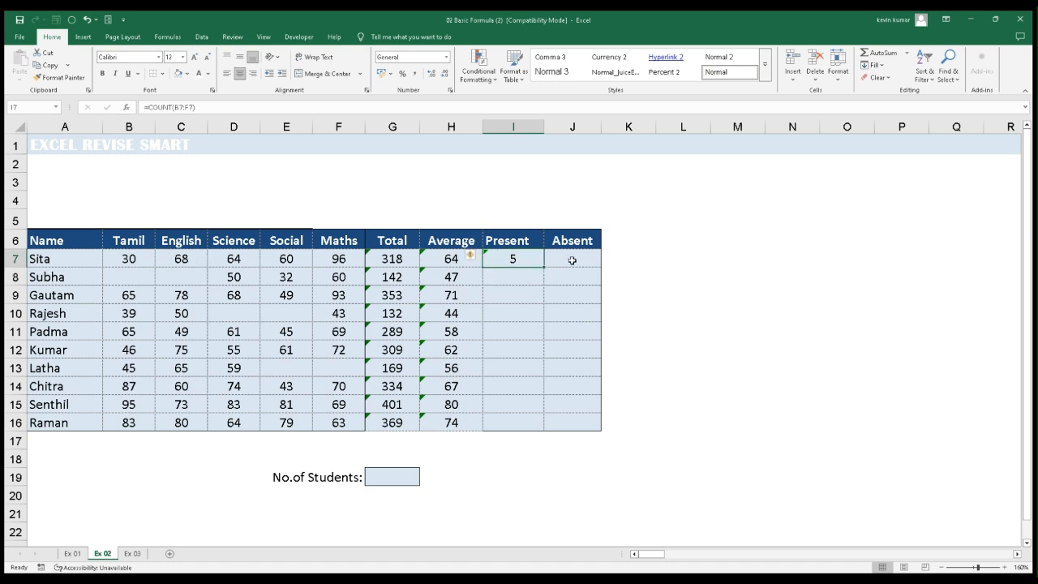
double_click(543, 267)
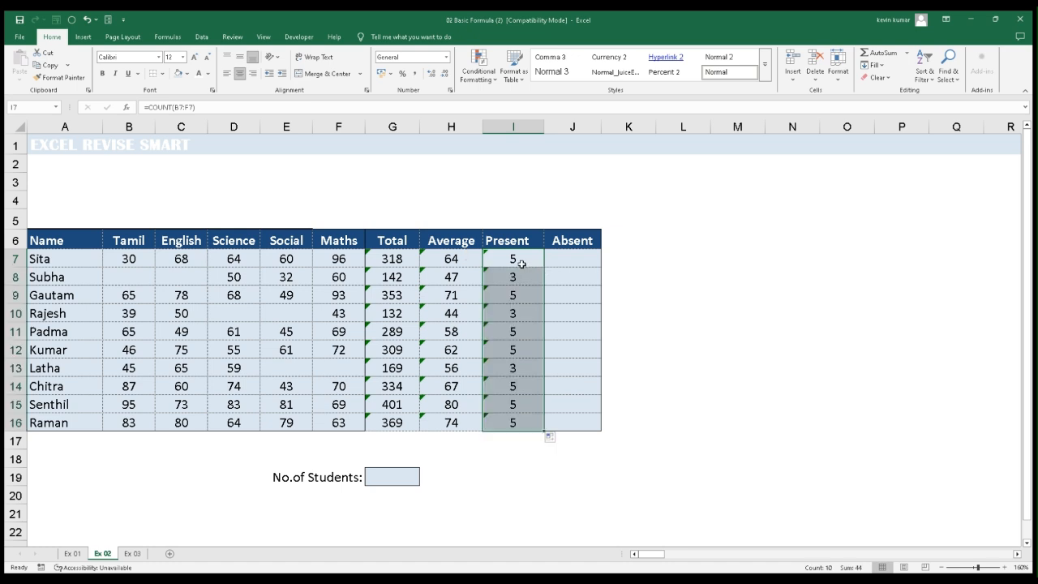
Check the Present count in I8 against the blank and filled subject marks in row 8.
click(128, 280)
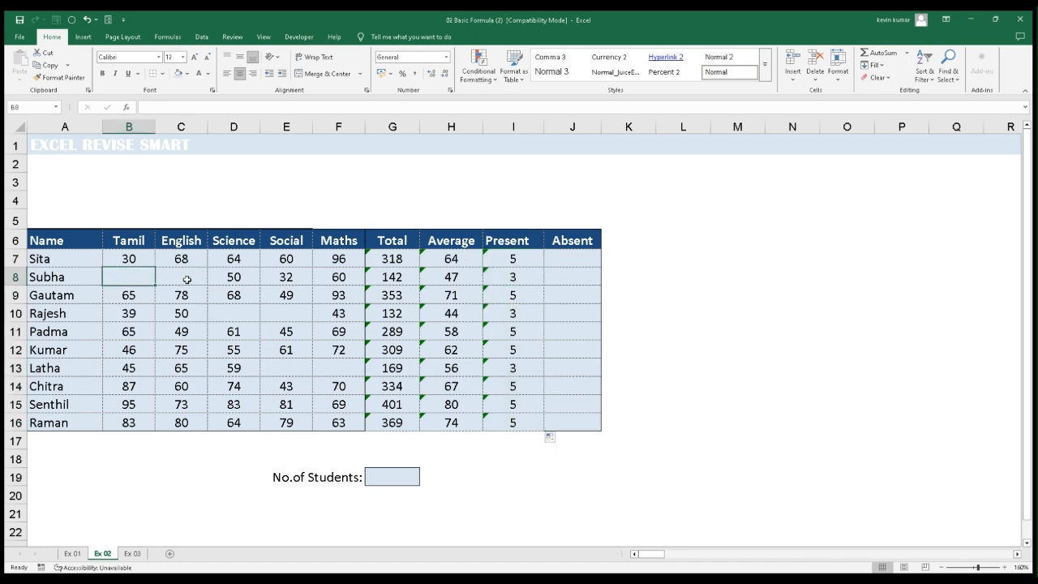
click(243, 277)
click(286, 277)
click(336, 276)
click(517, 282)
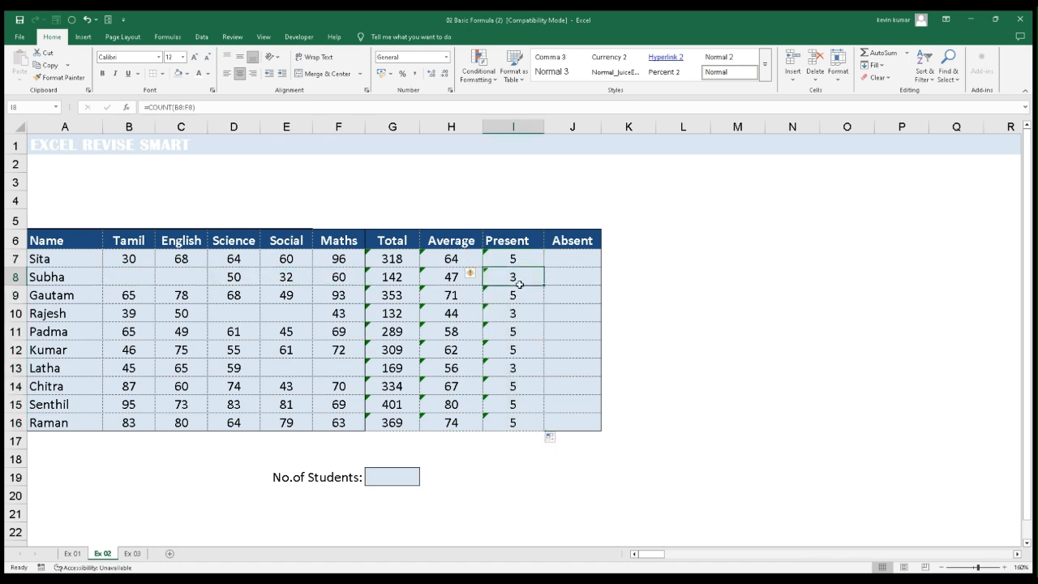
Count the first student's Absent subjects in J7 with =COUNTBLANK(B7:F7) and fill the formula down to J16.
click(560, 258)
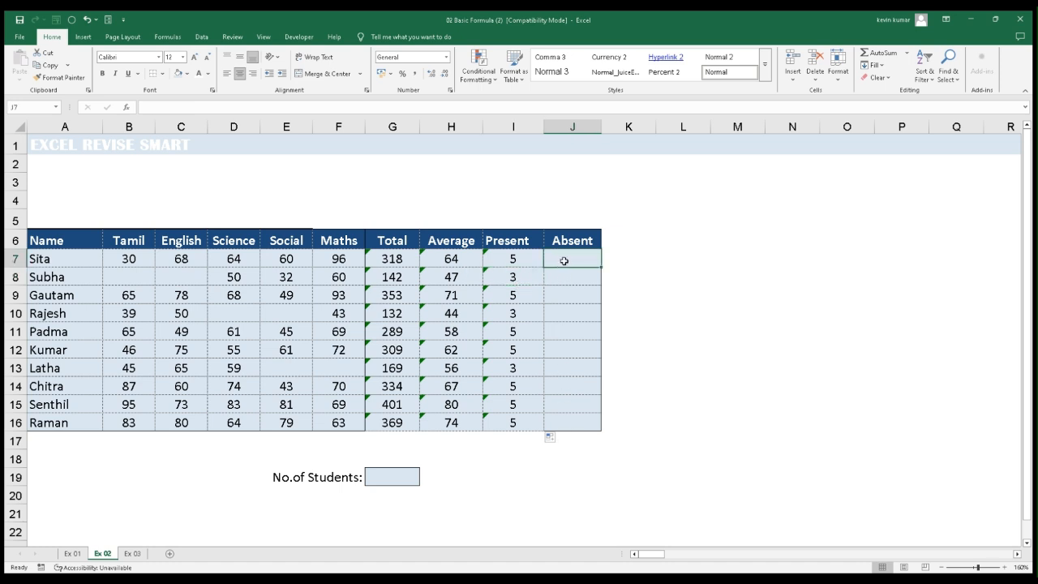
double_click(566, 257)
text(=countb)
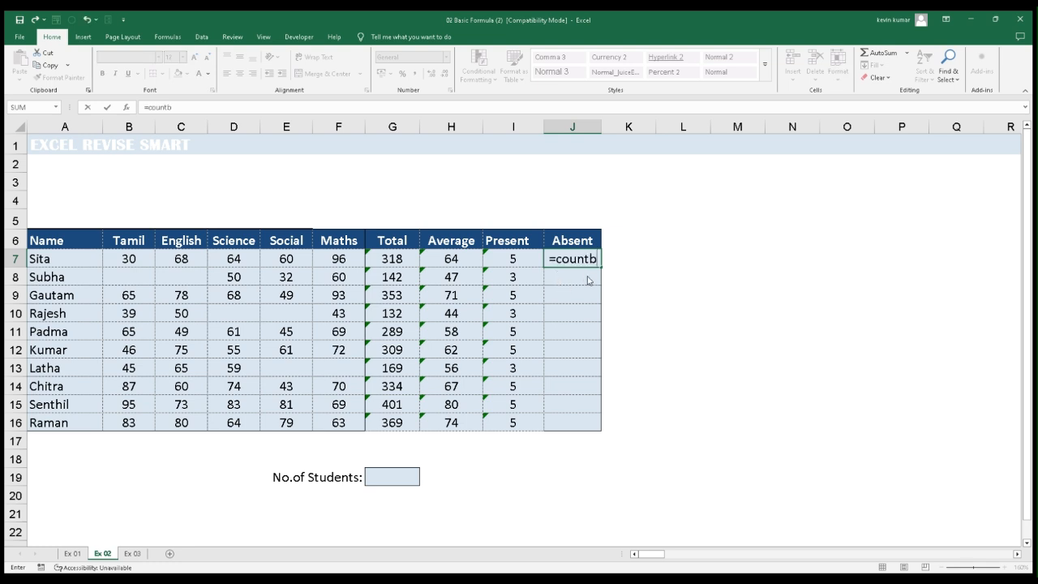
key(Tab)
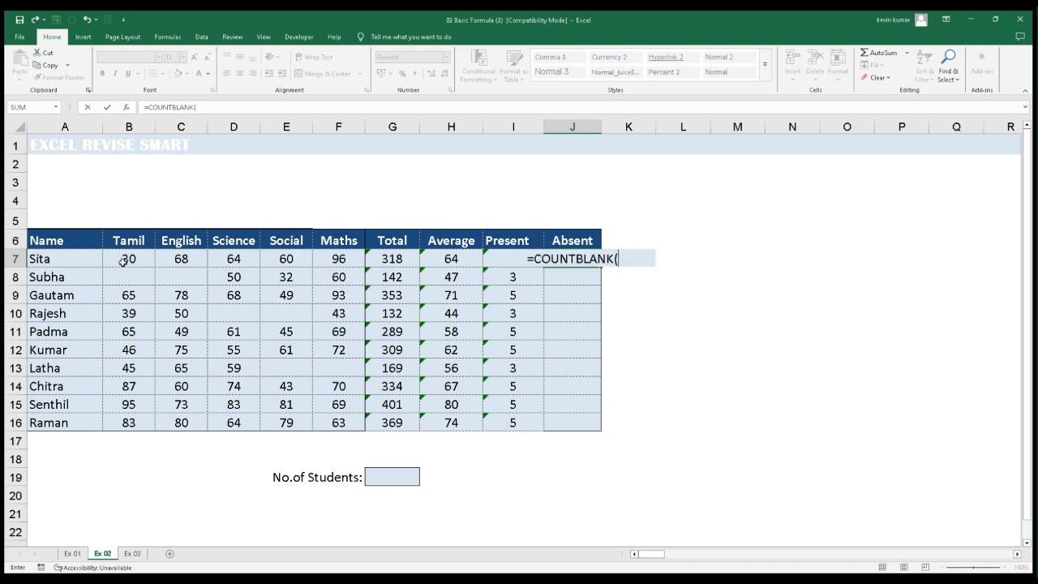
drag(121, 260, 318, 253)
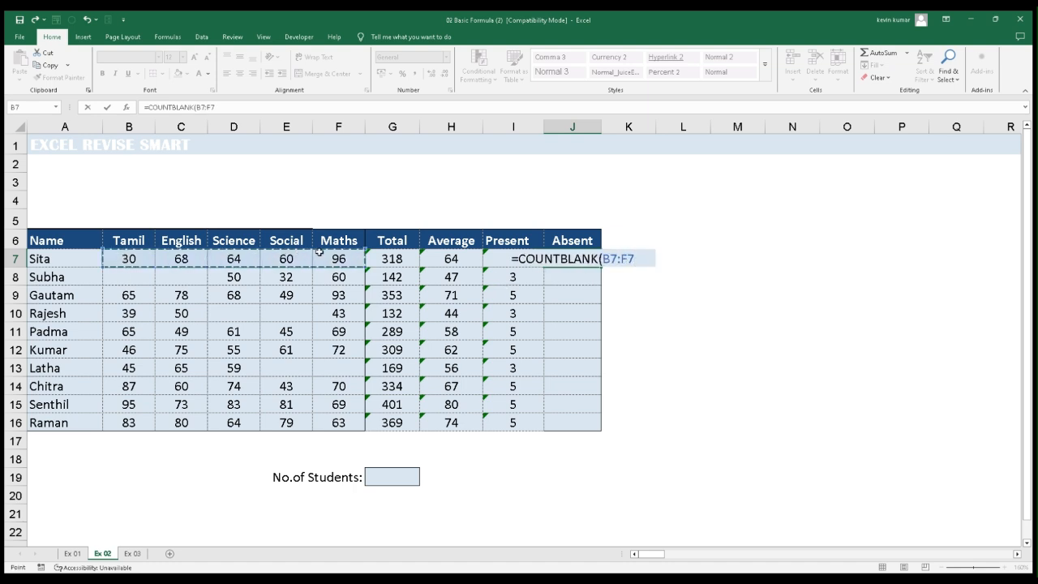
key(Return)
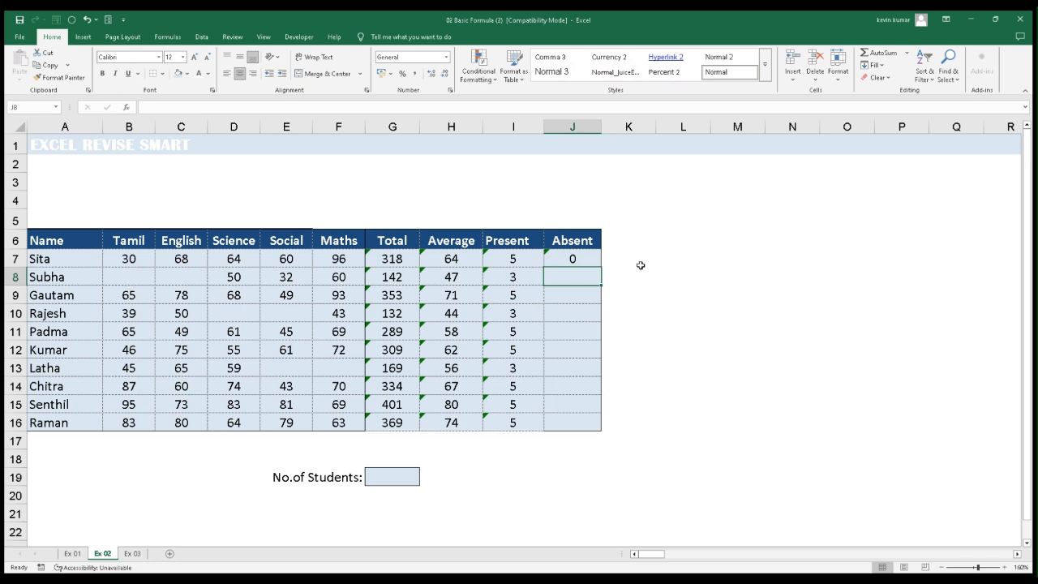
click(581, 256)
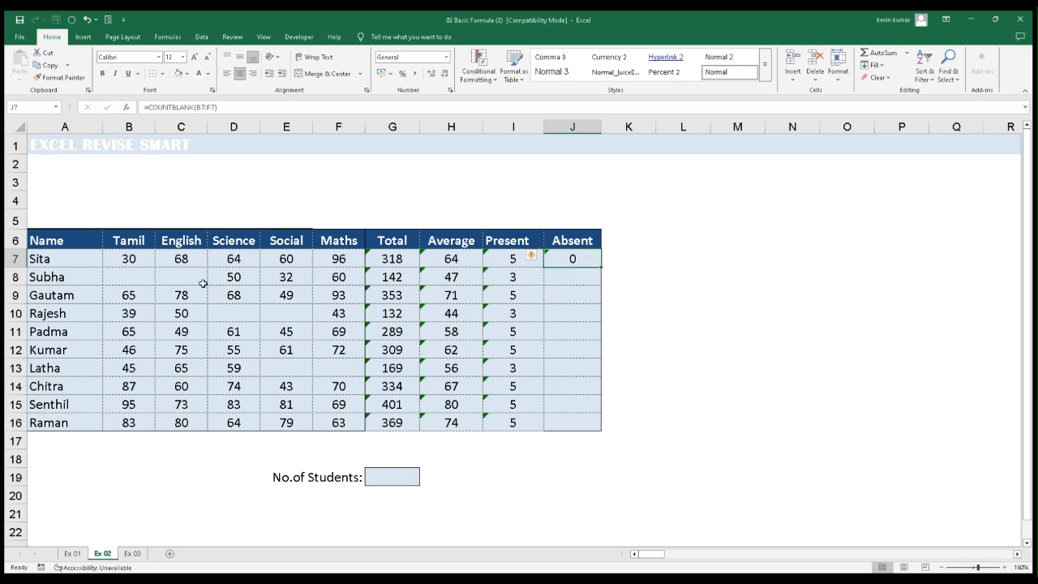
double_click(600, 266)
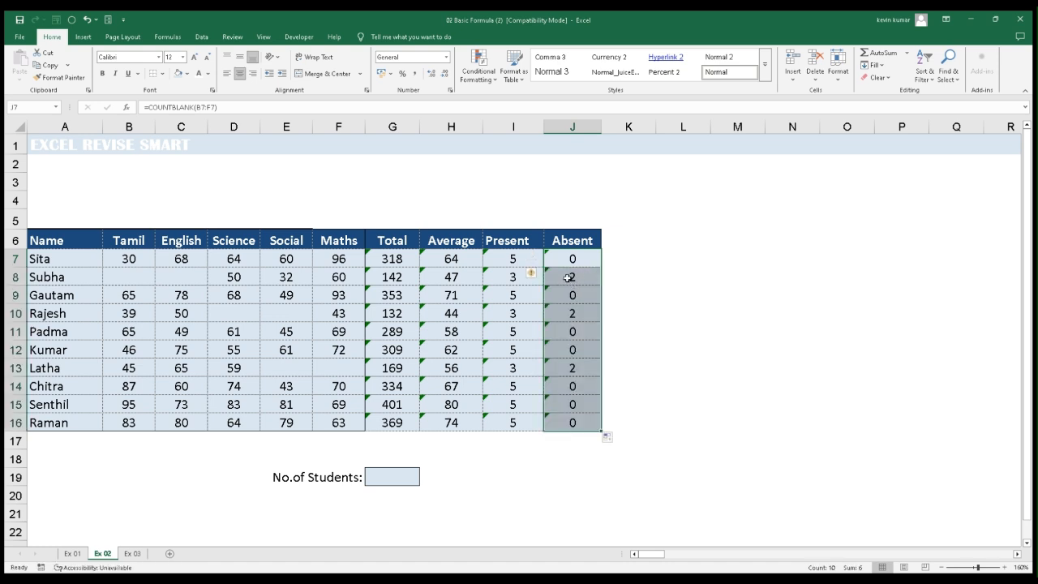
Compare the Absent counts of rows 8 and 10 with the blank mark cells in those rows.
click(569, 278)
click(44, 278)
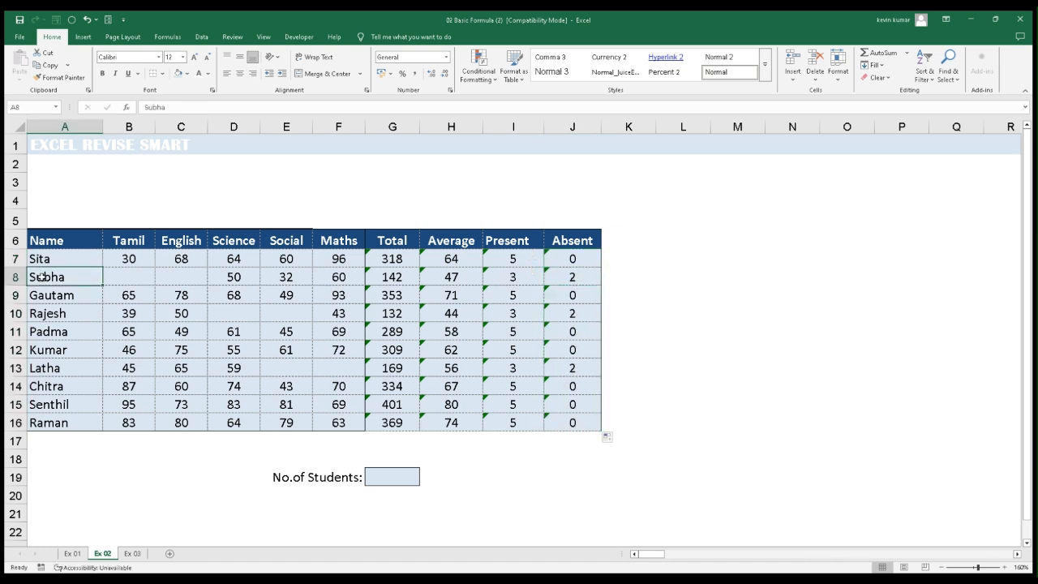
click(123, 276)
click(171, 275)
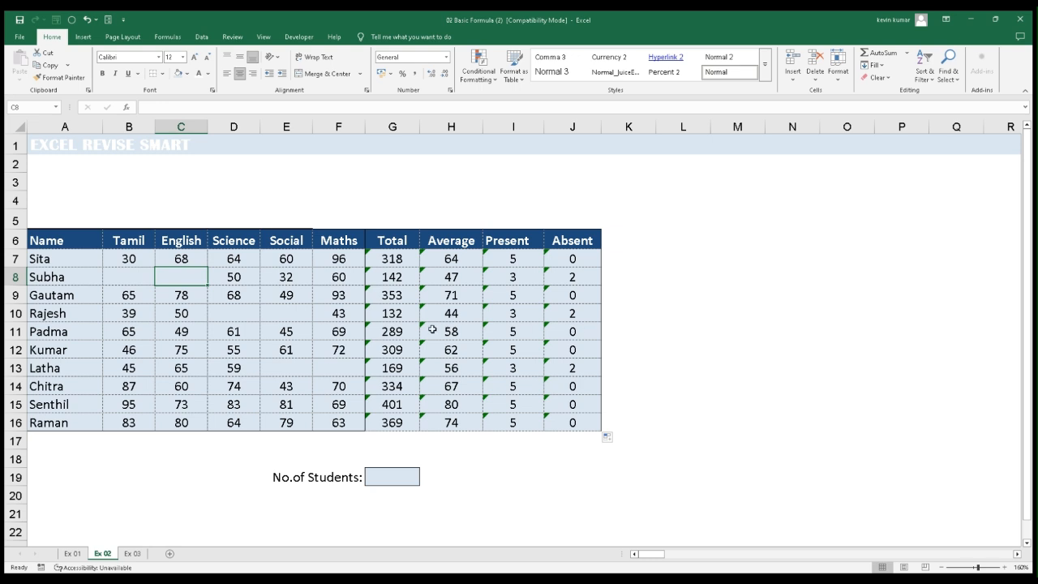
click(71, 314)
click(211, 317)
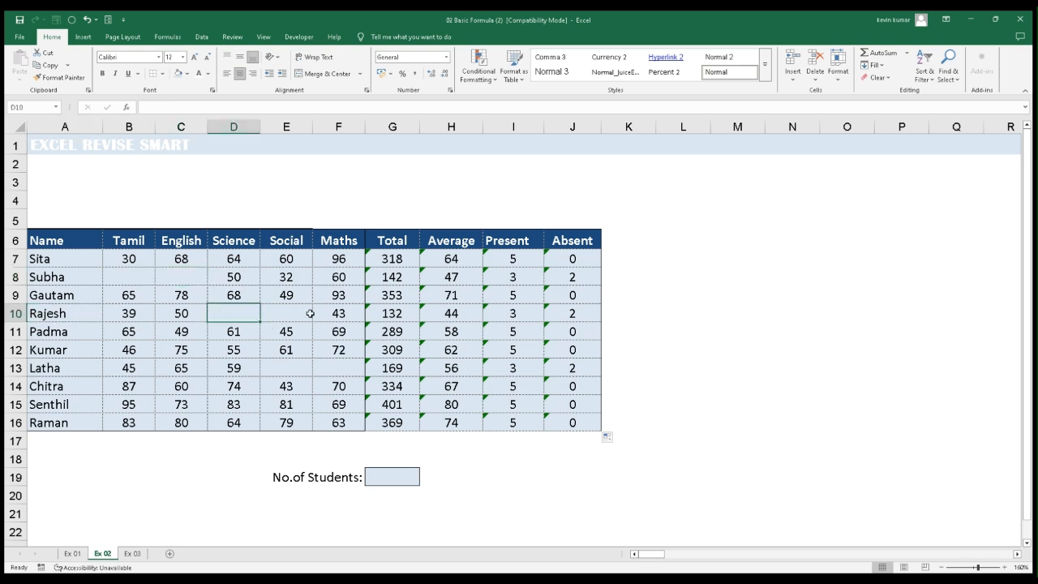
click(306, 314)
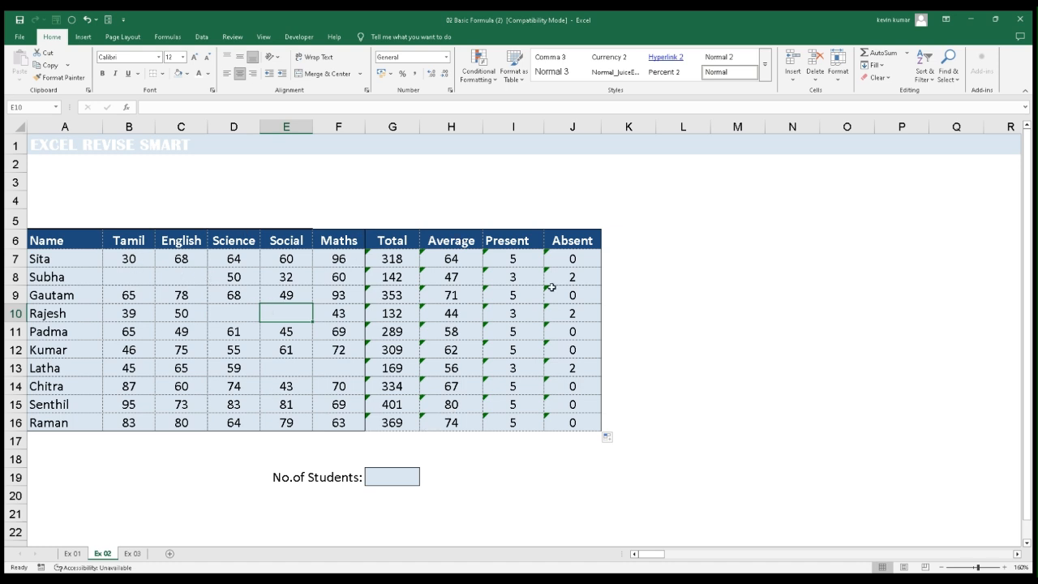
Look over the empty No.of Students cell G19 and the list of names in A7:A16.
click(384, 474)
click(484, 476)
click(387, 474)
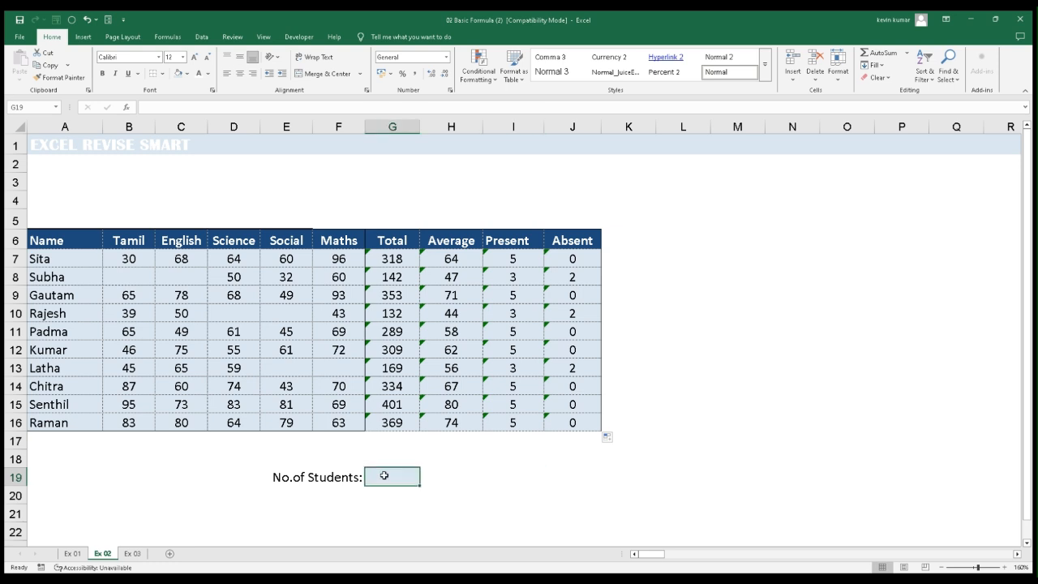
double_click(388, 474)
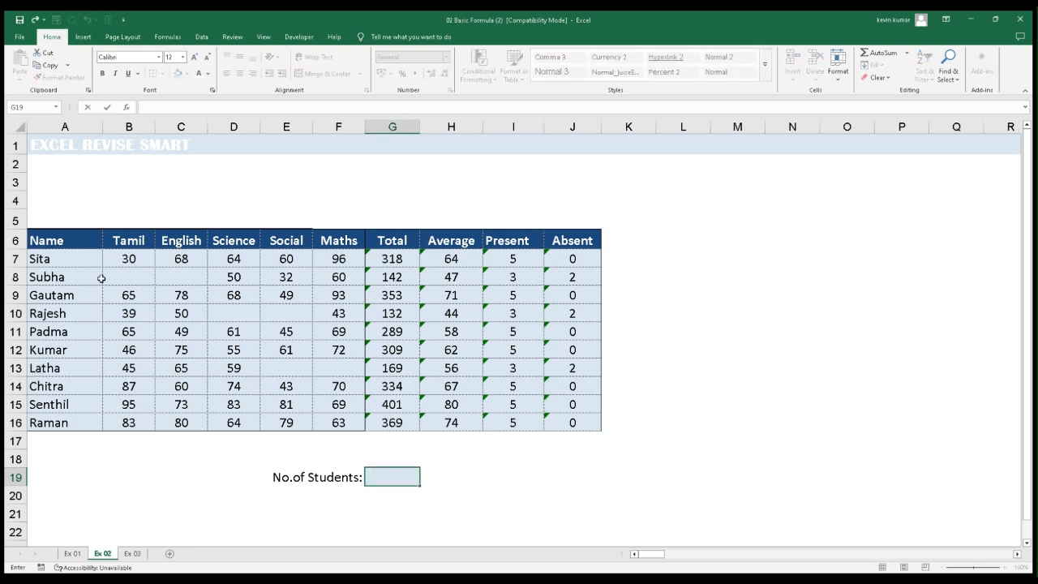
drag(73, 260, 58, 422)
click(116, 470)
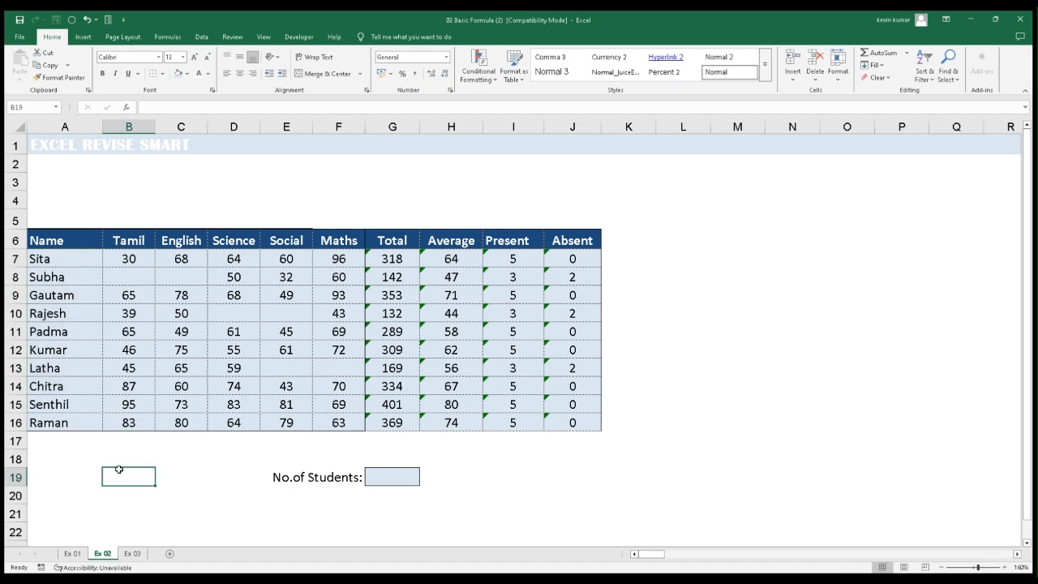
Calculate the number of students in G19 with a COUNTA formula over the names A7:A16.
double_click(387, 475)
text(=coun)
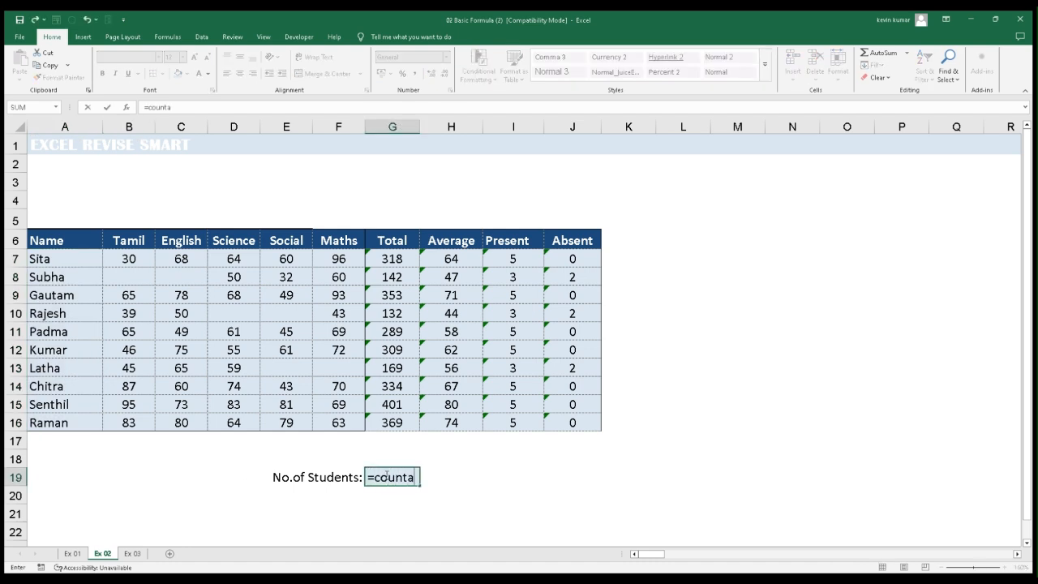
text(ta)
key(Tab)
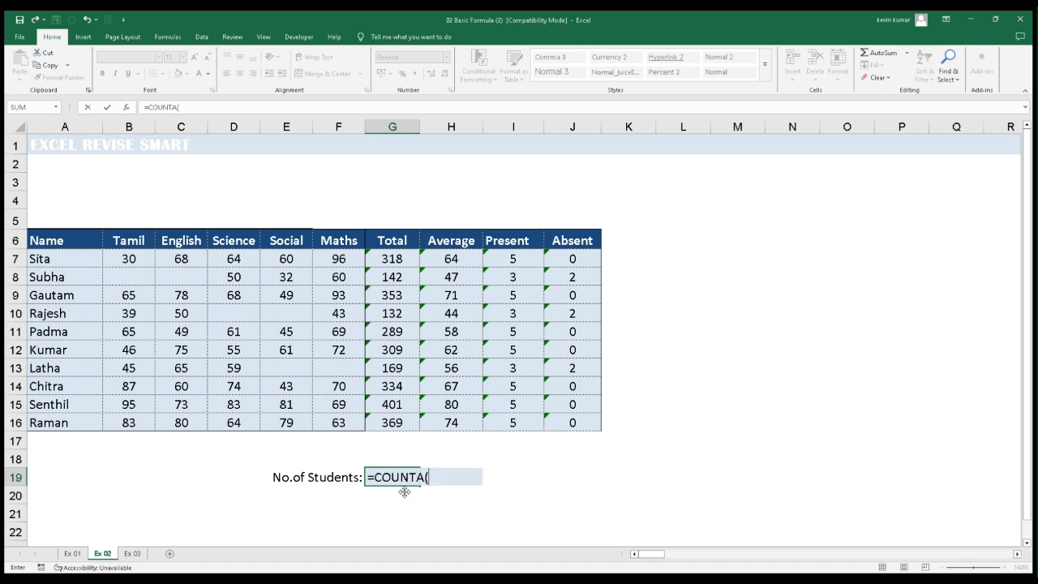
drag(61, 256, 63, 422)
key(Return)
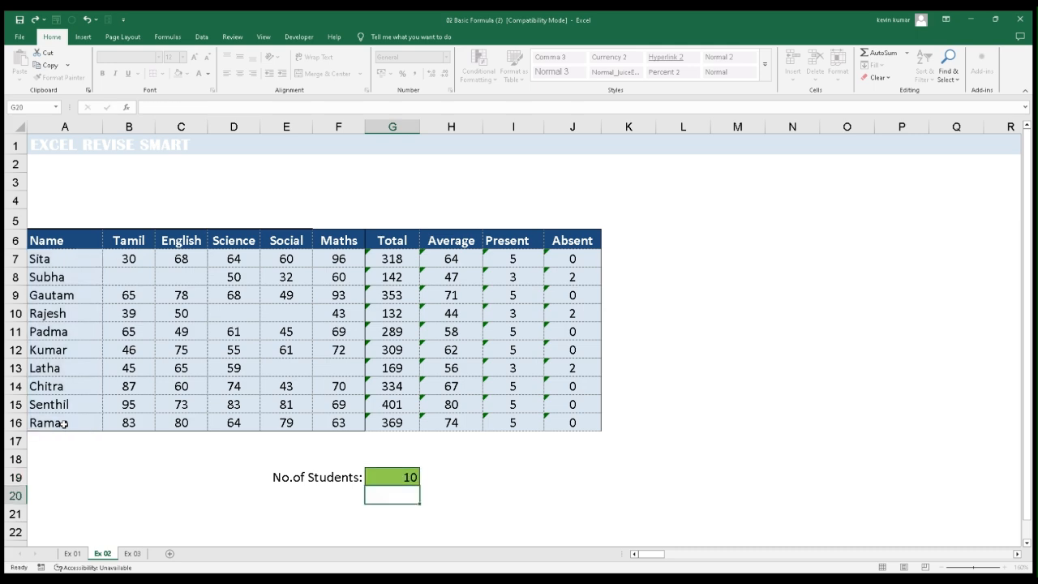
click(533, 492)
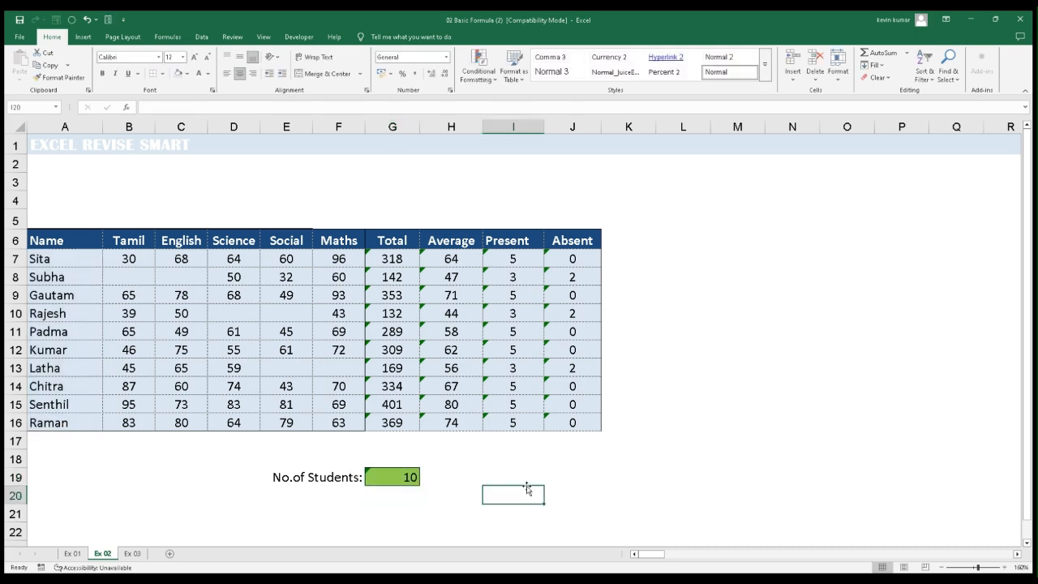
Switch to sheet Ex 03 and review the Number of Students label and the student names in B4:B20.
click(133, 553)
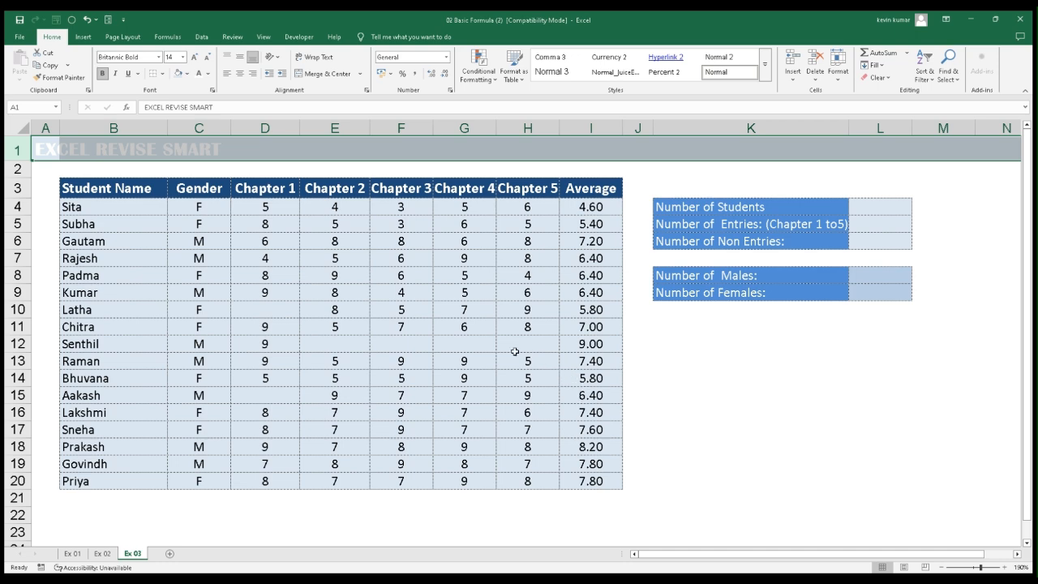
click(699, 208)
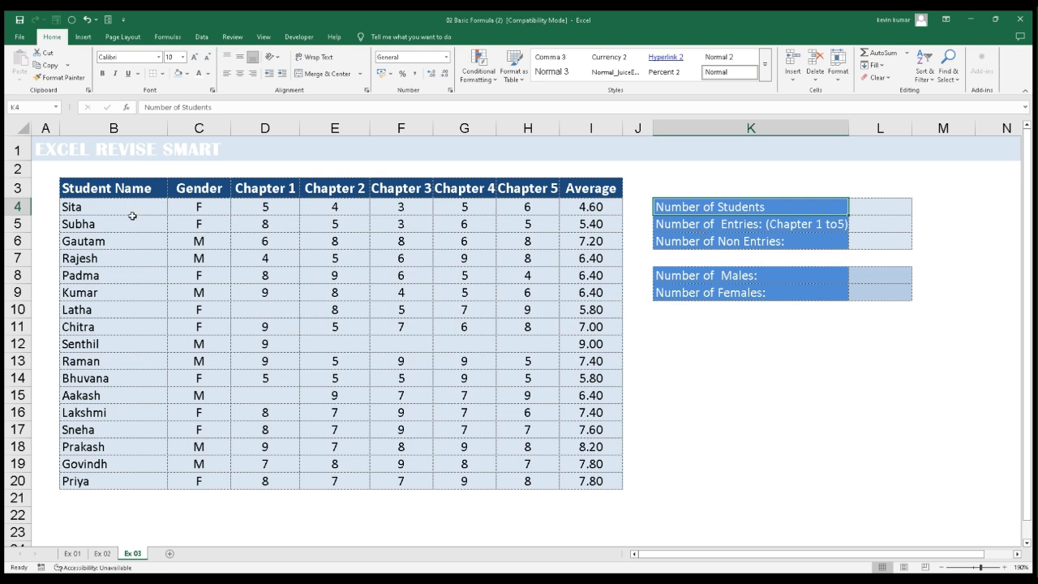
drag(100, 206, 106, 483)
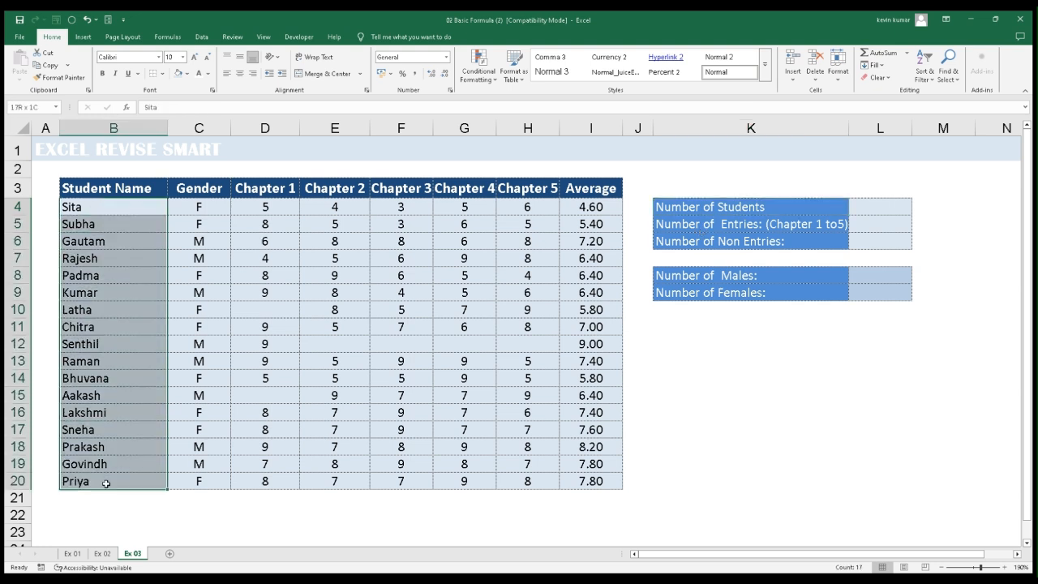
click(672, 398)
Calculate the Number of Students in L4 with a COUNTA formula over the student names B4:B20.
click(869, 208)
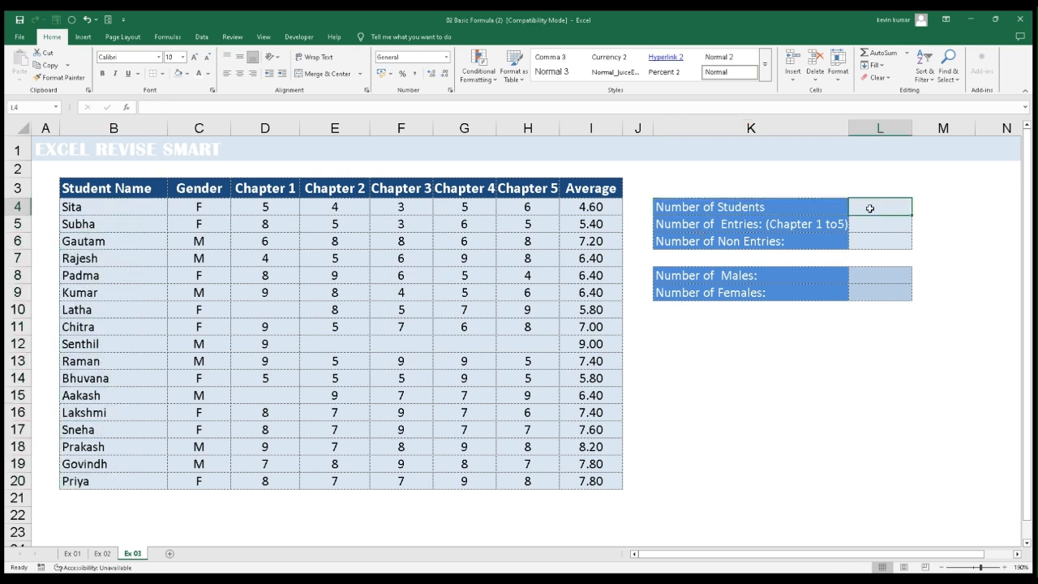
text(=counta)
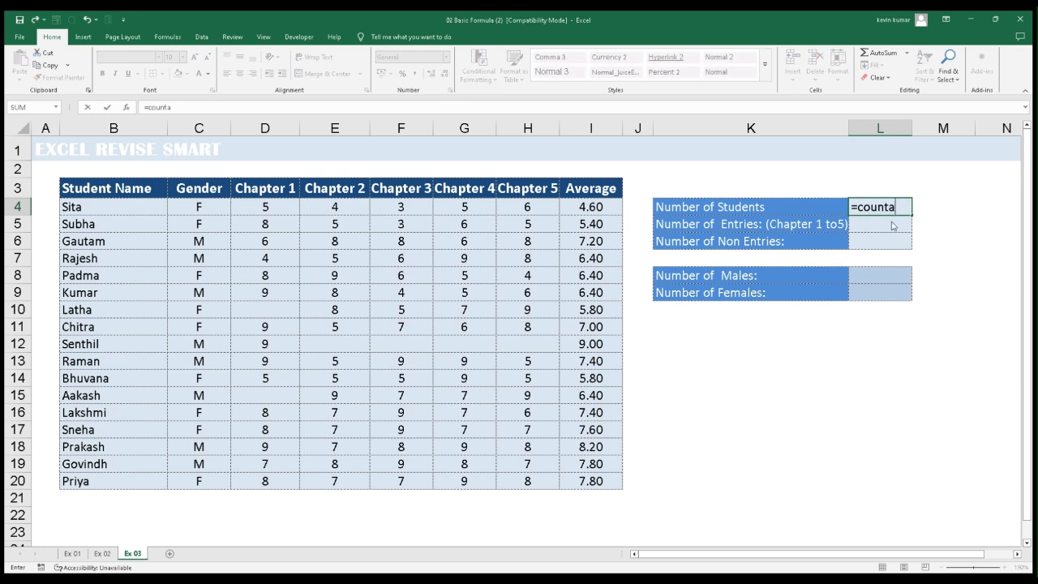
double_click(891, 223)
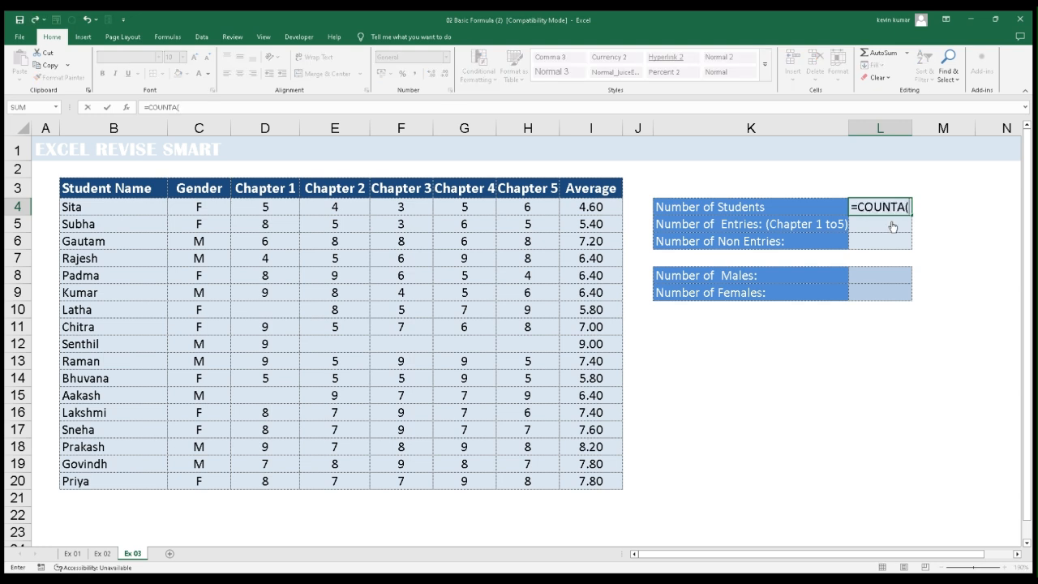
drag(100, 208, 104, 479)
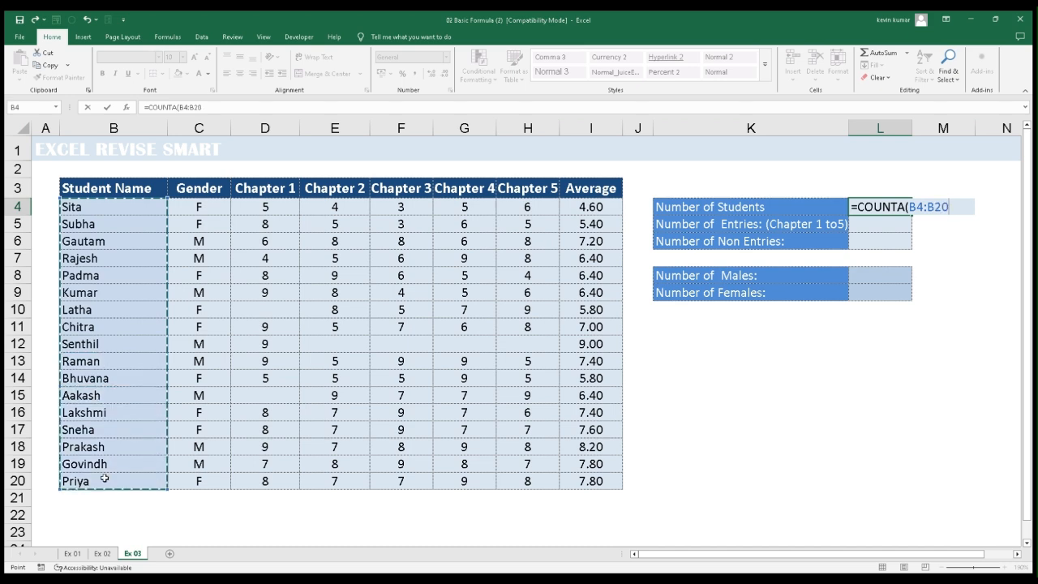
text())
key(Return)
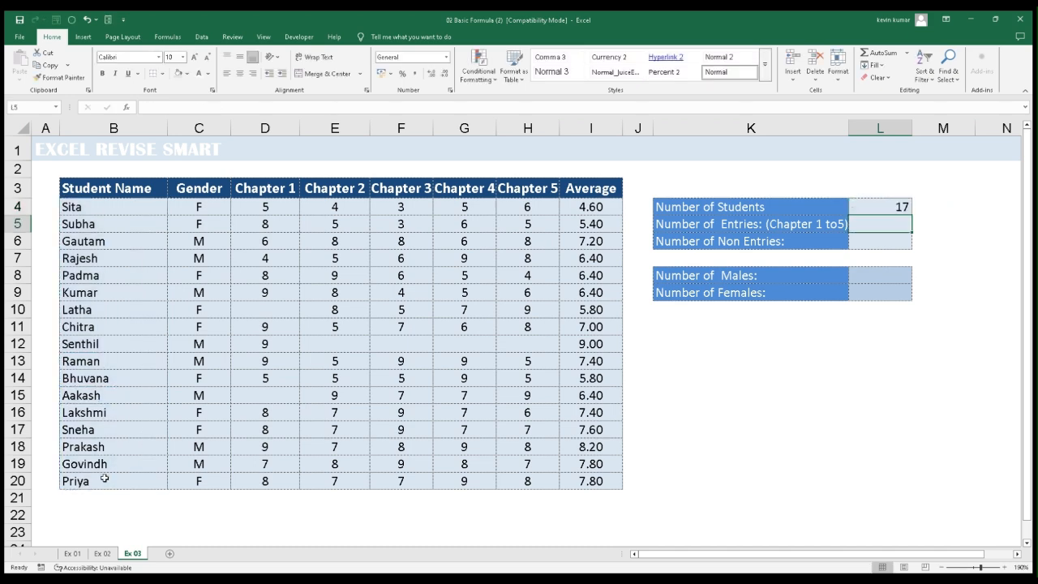
Review the Number of Entries label in K5 and the Chapter 1 to Chapter 5 marks in D4:H20.
click(695, 227)
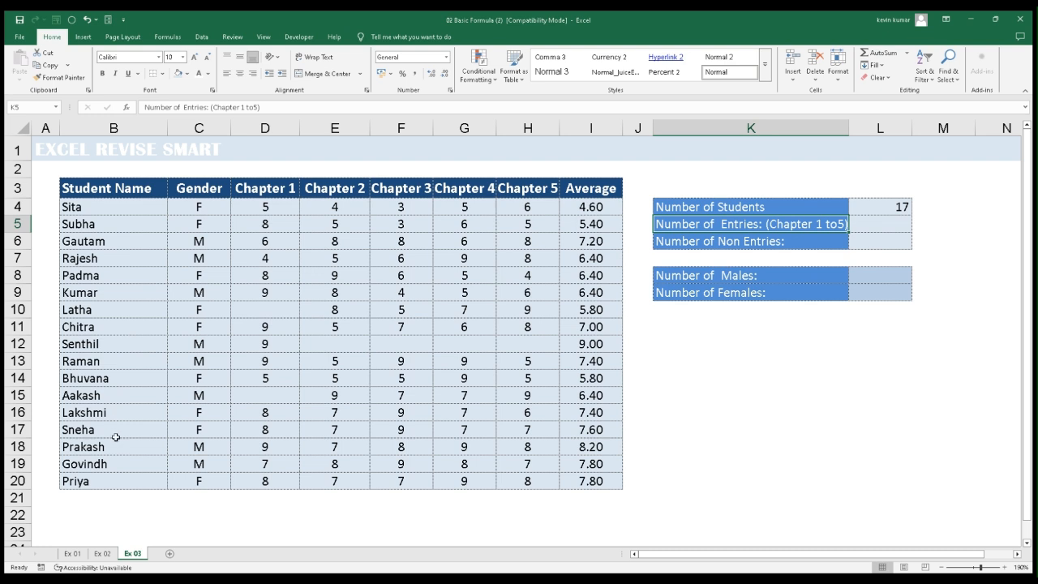
click(335, 206)
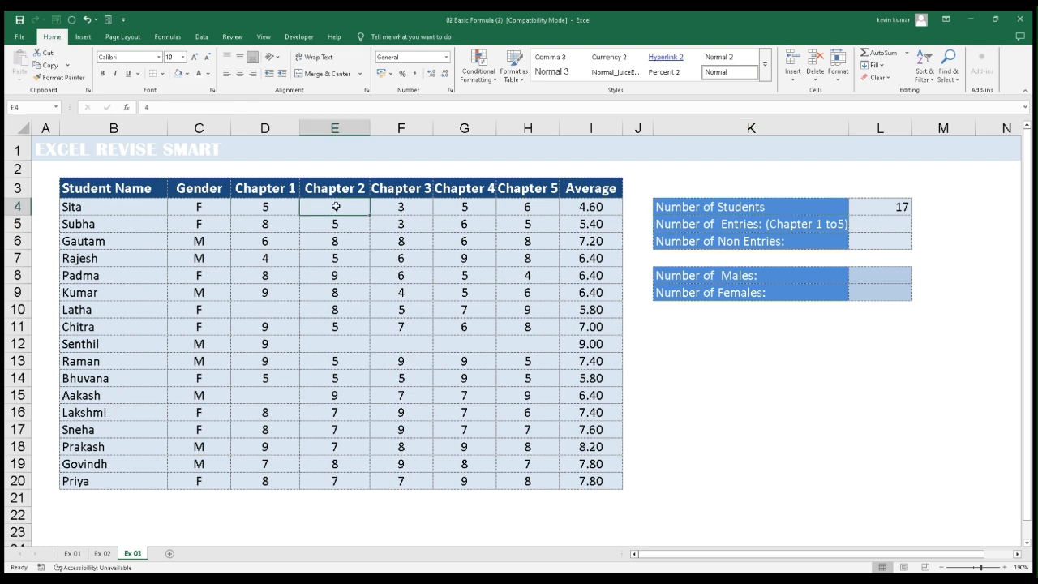
click(274, 208)
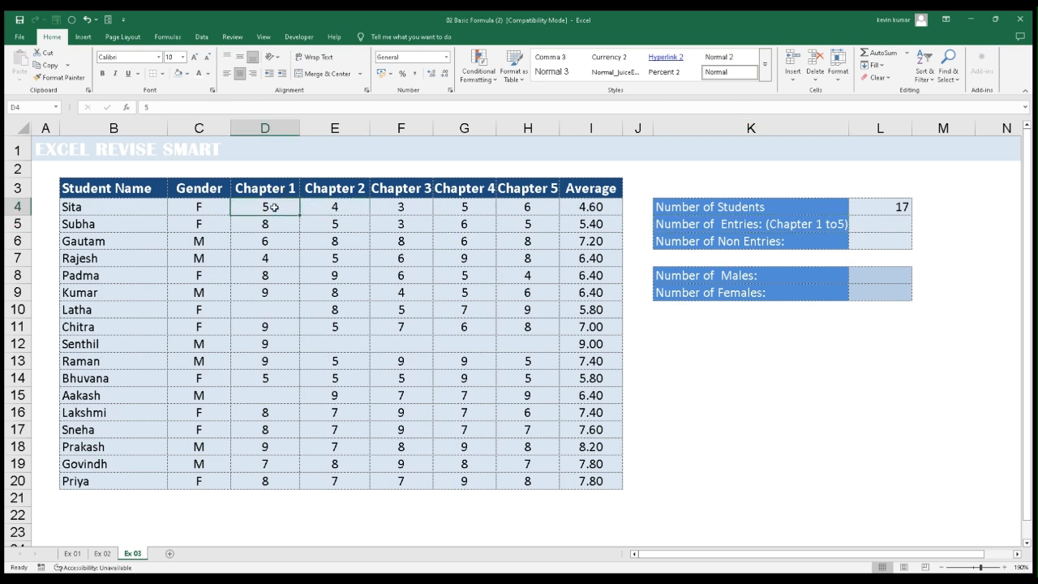
click(329, 208)
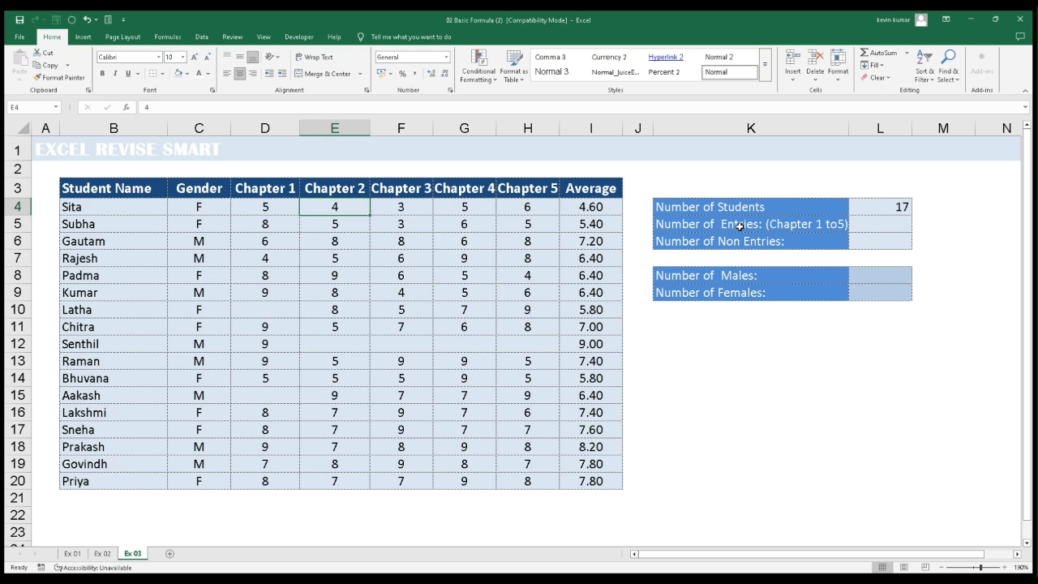
drag(265, 207, 523, 479)
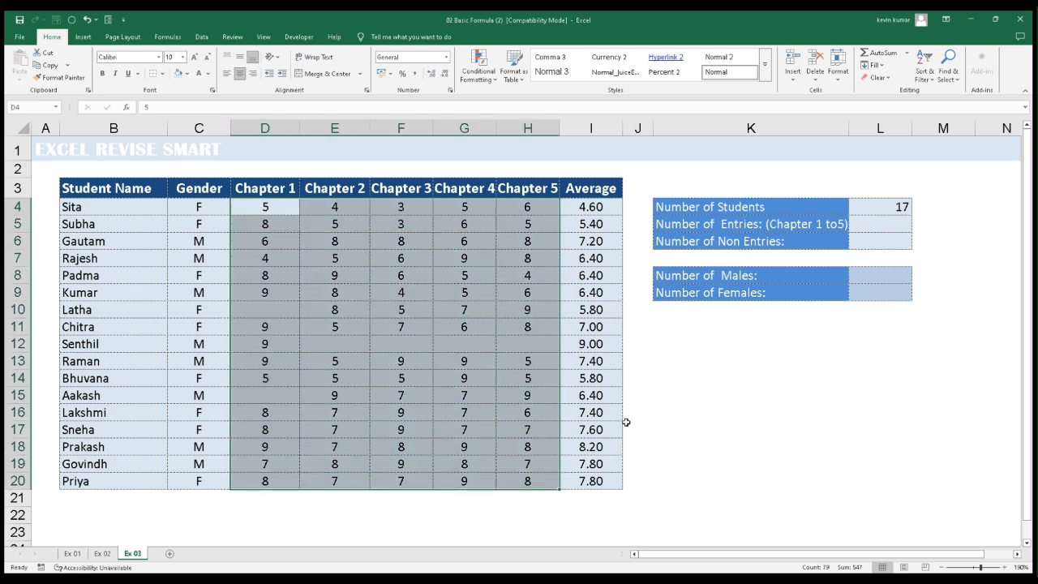
click(746, 318)
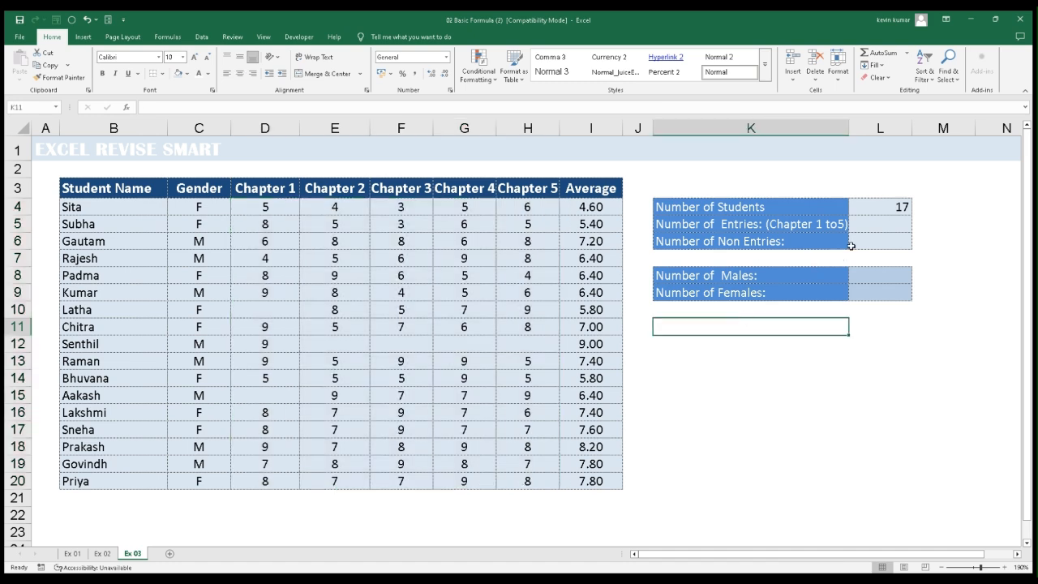
Calculate the Number of Entries in L5 with a COUNT formula over the chapter marks D4:H20.
click(868, 220)
text(=)
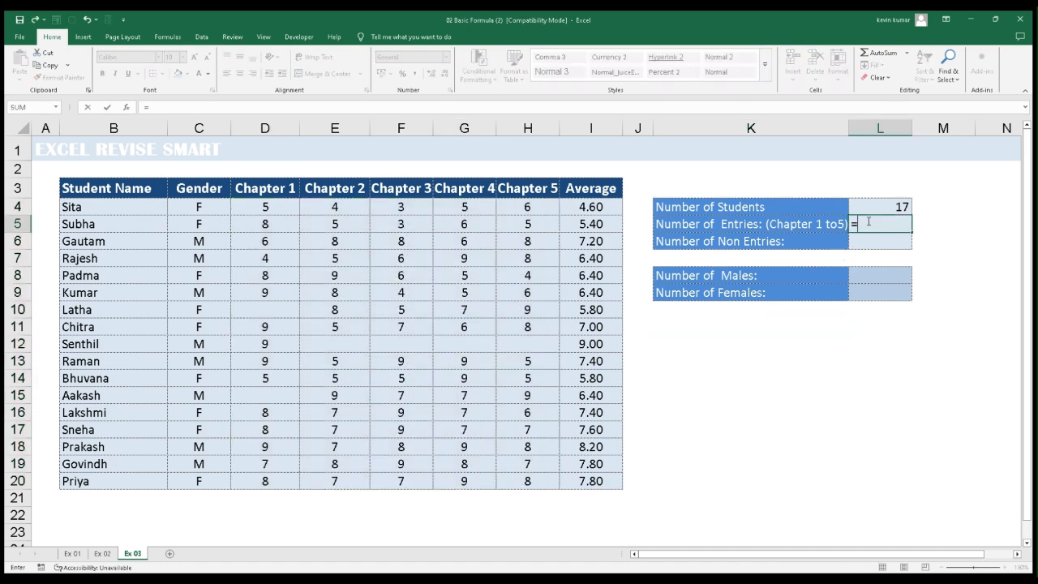
text(count)
key(Tab)
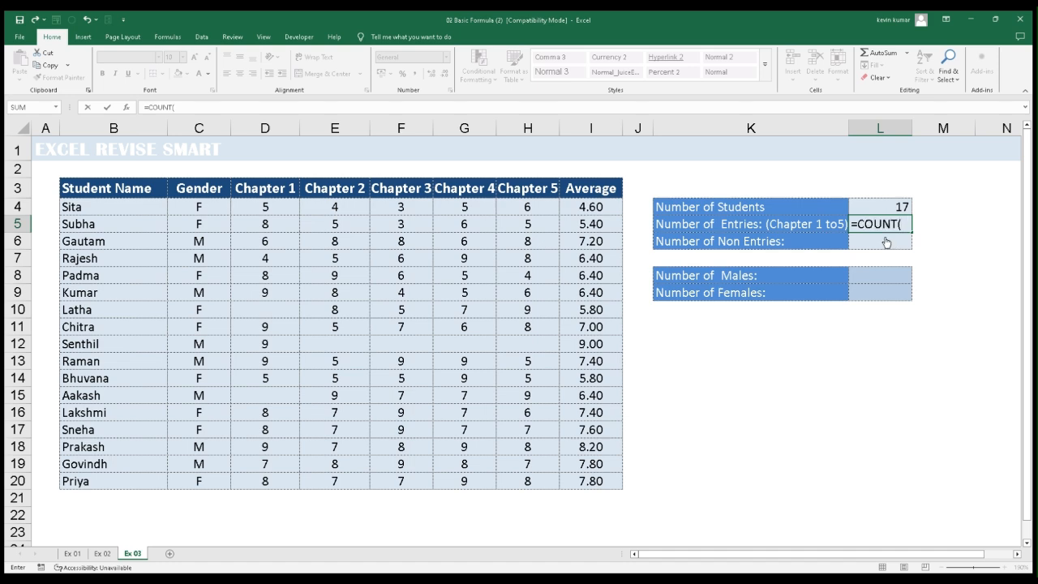
drag(266, 203, 528, 482)
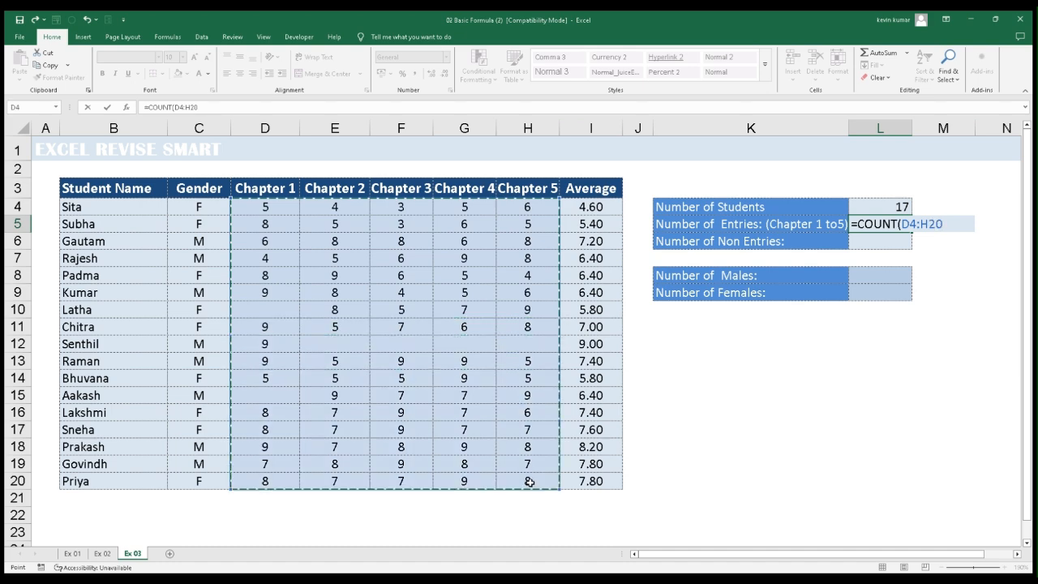
text())
key(Return)
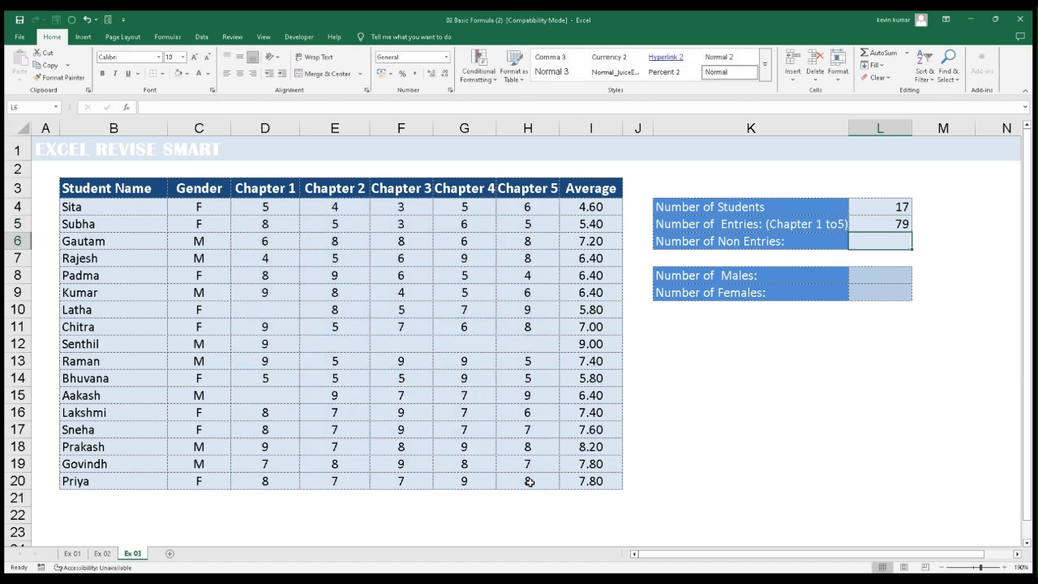
click(890, 224)
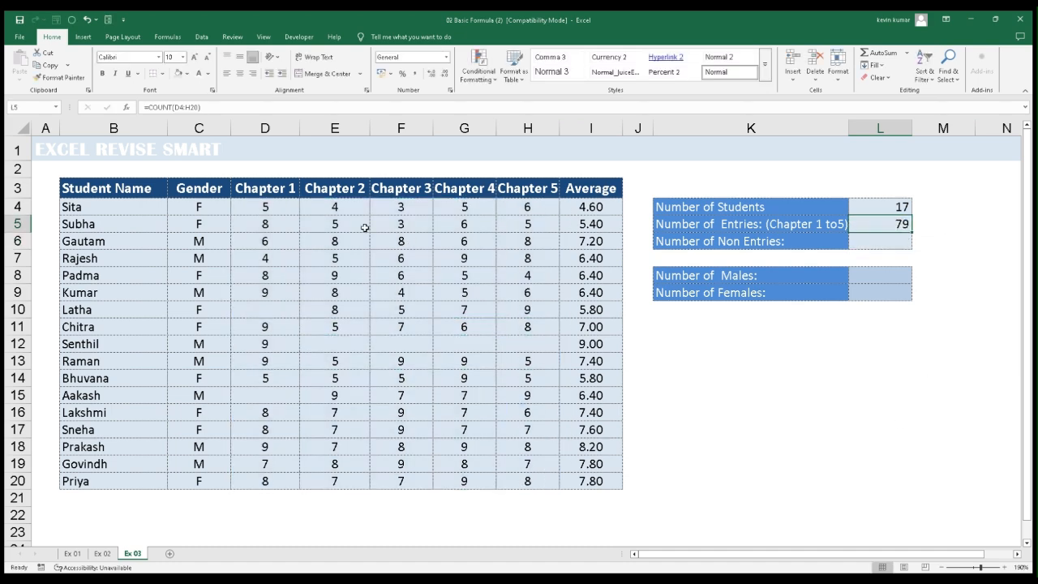
Calculate the Number of Non Entries in L6 with a COUNTBLANK formula over the chapter marks D4:H20.
click(895, 241)
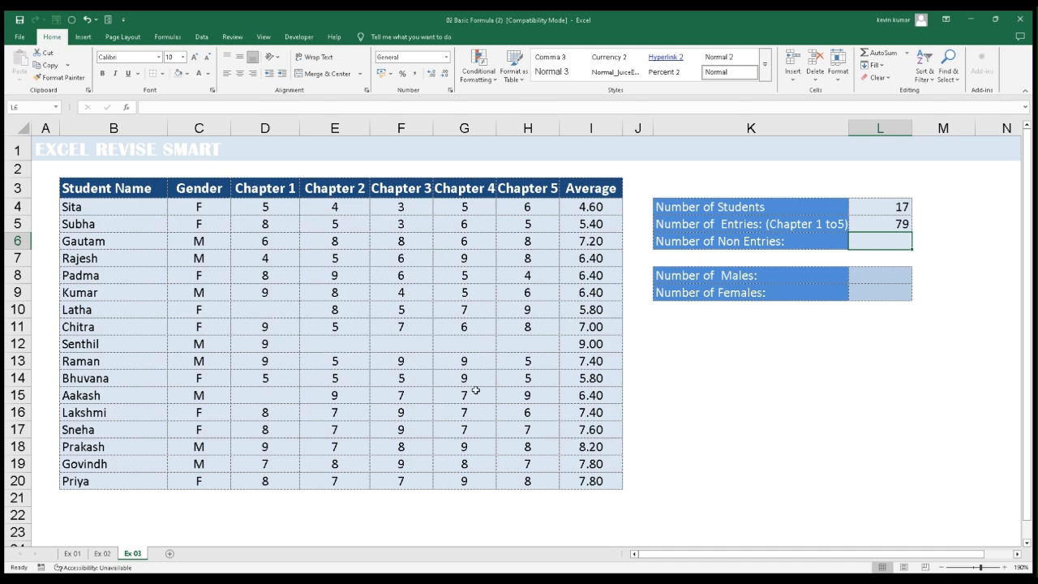
double_click(868, 242)
text(=countb)
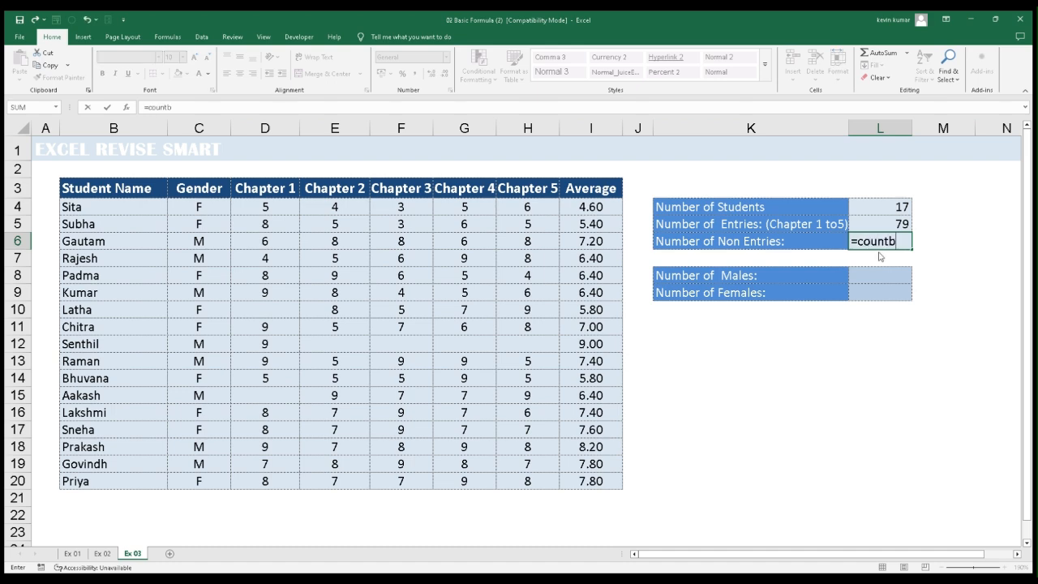
key(Tab)
drag(254, 208, 523, 478)
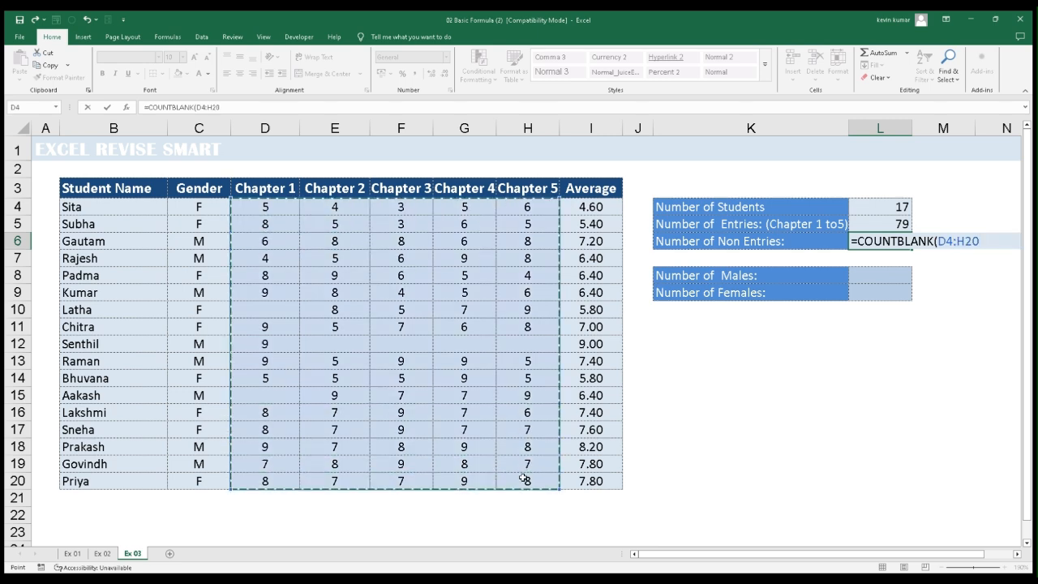
key(Return)
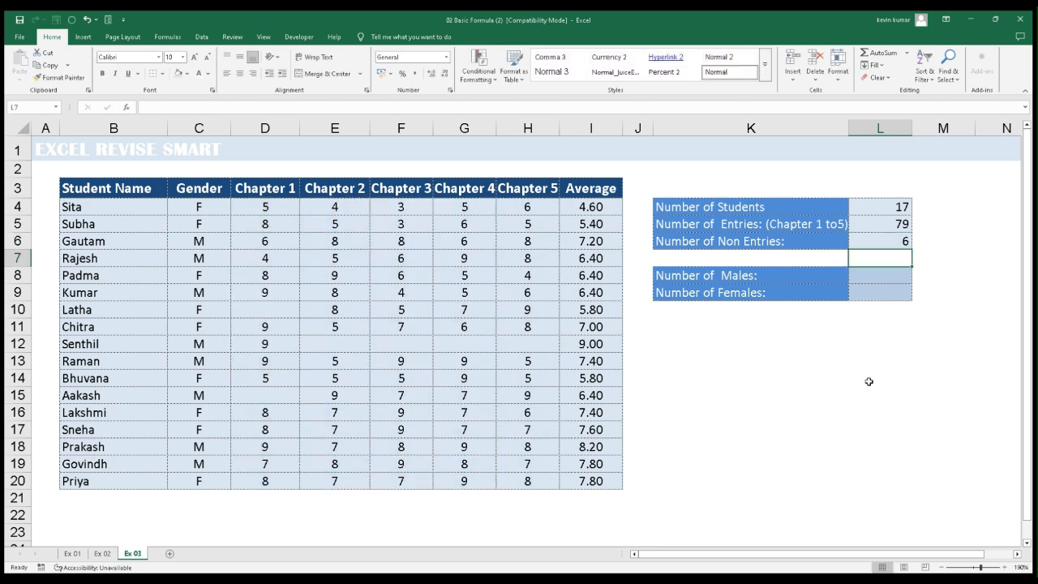
click(880, 240)
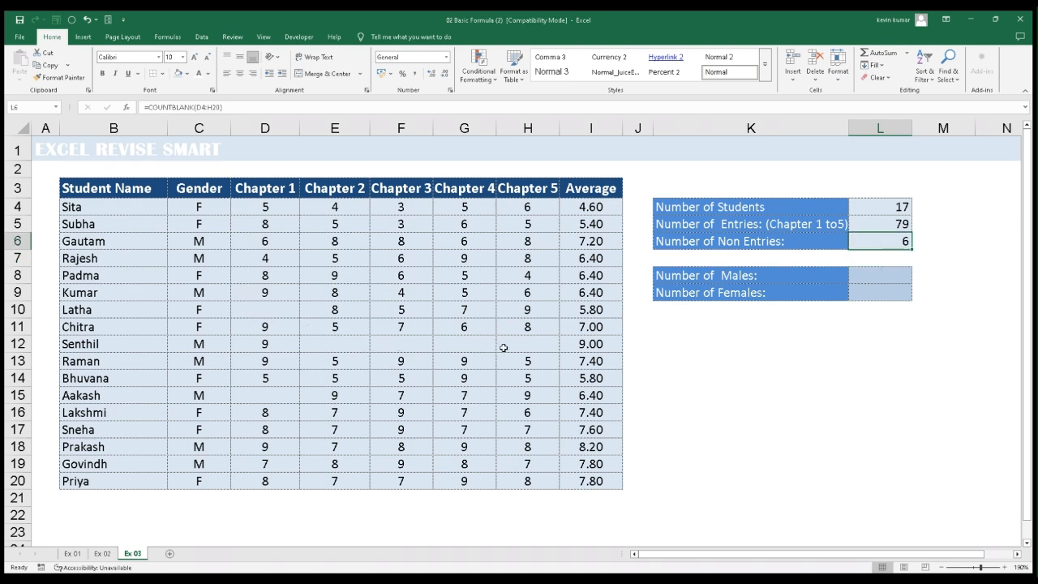
Calculate the Number of Males in L8 with a COUNTIF formula over the genders C4:C20 using the criterion "M".
click(713, 276)
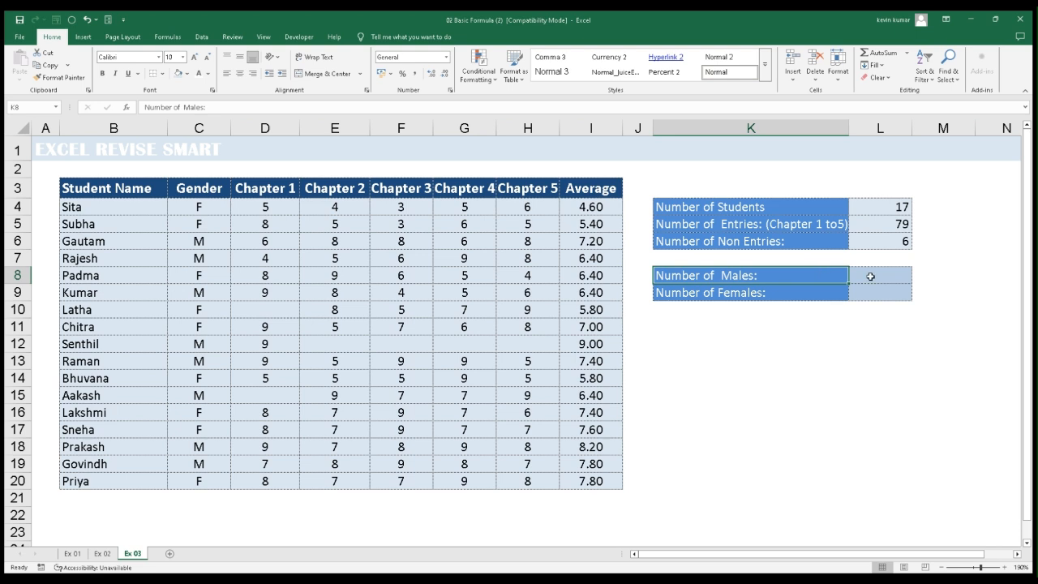
click(720, 295)
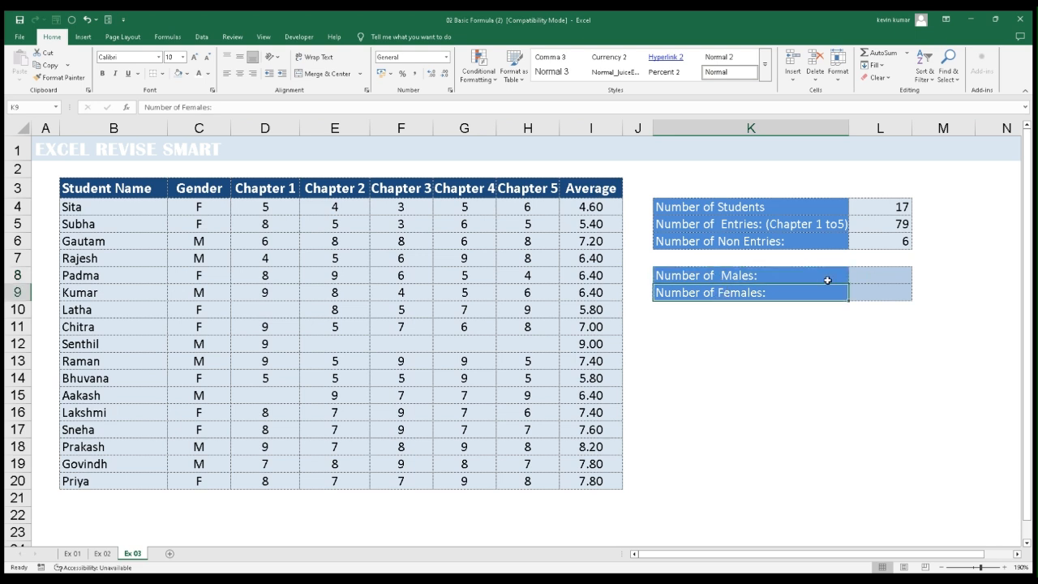
click(875, 276)
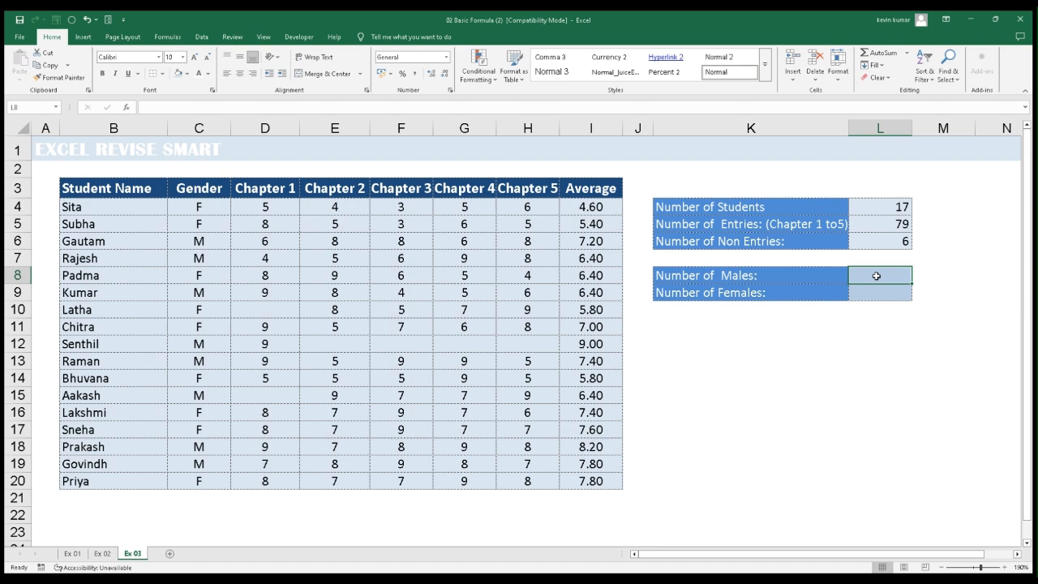
text(=)
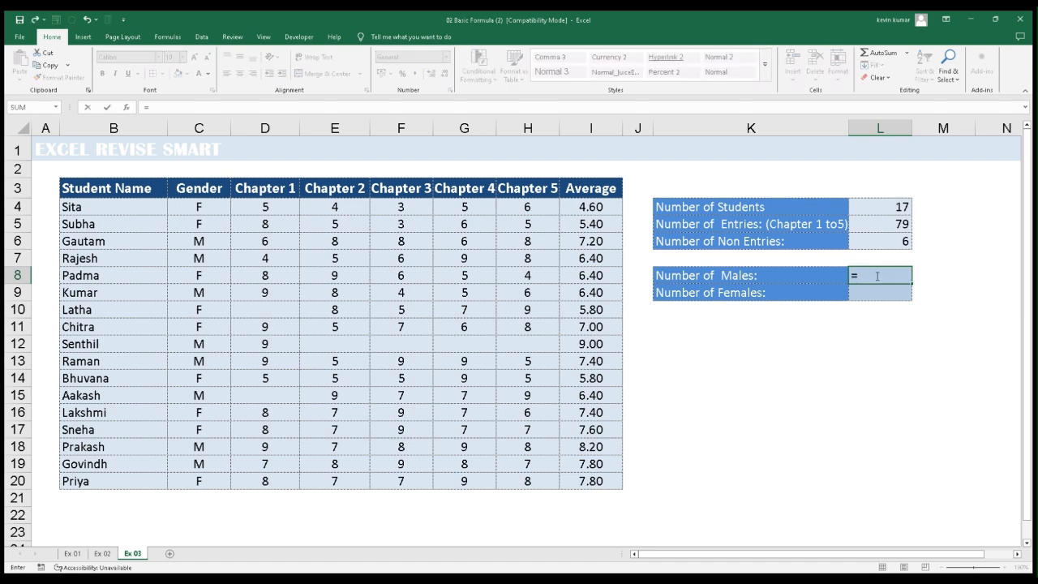
text(countif)
key(Tab)
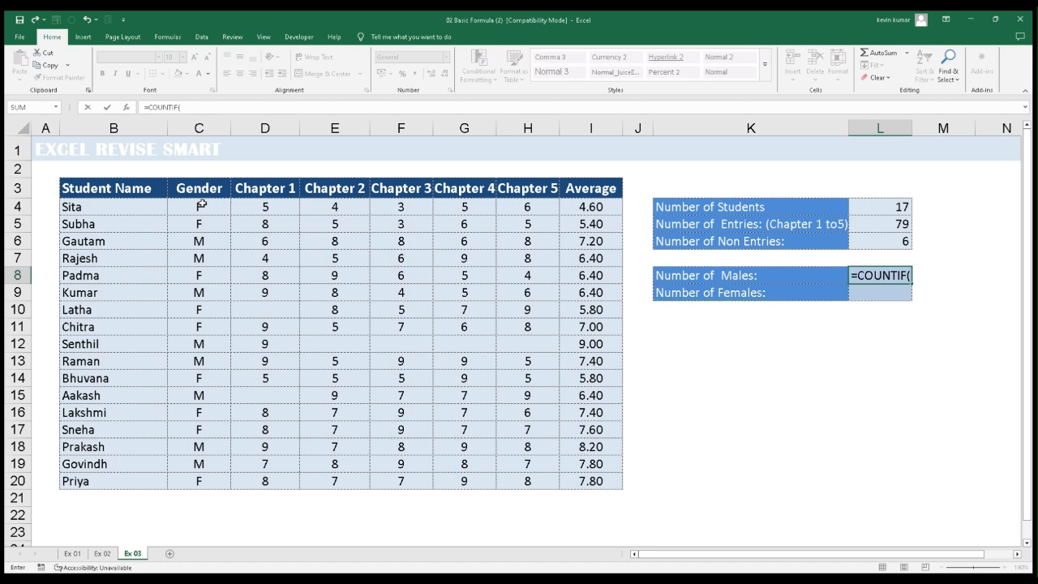
drag(201, 206, 201, 490)
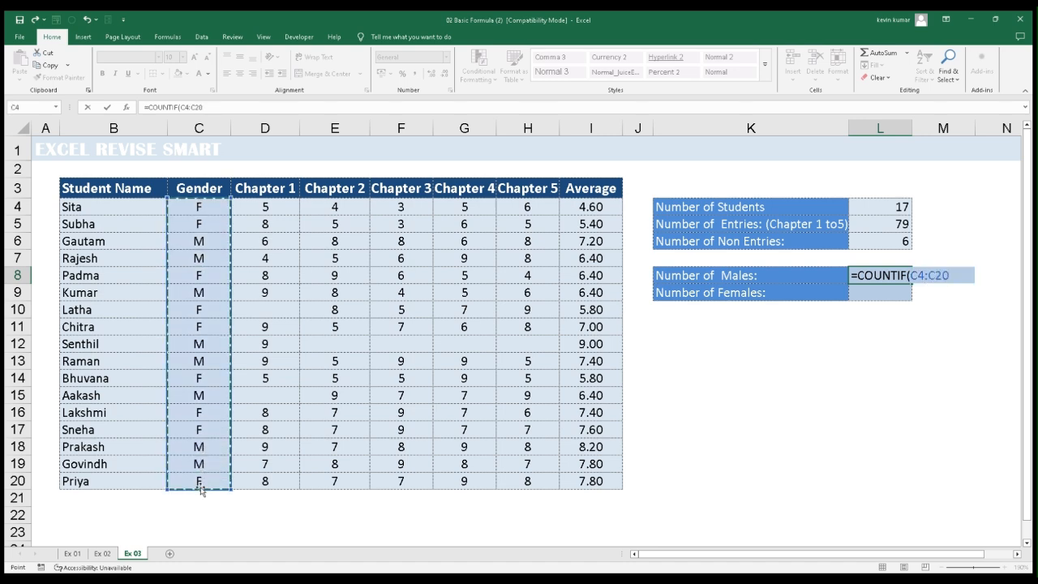
text(,)
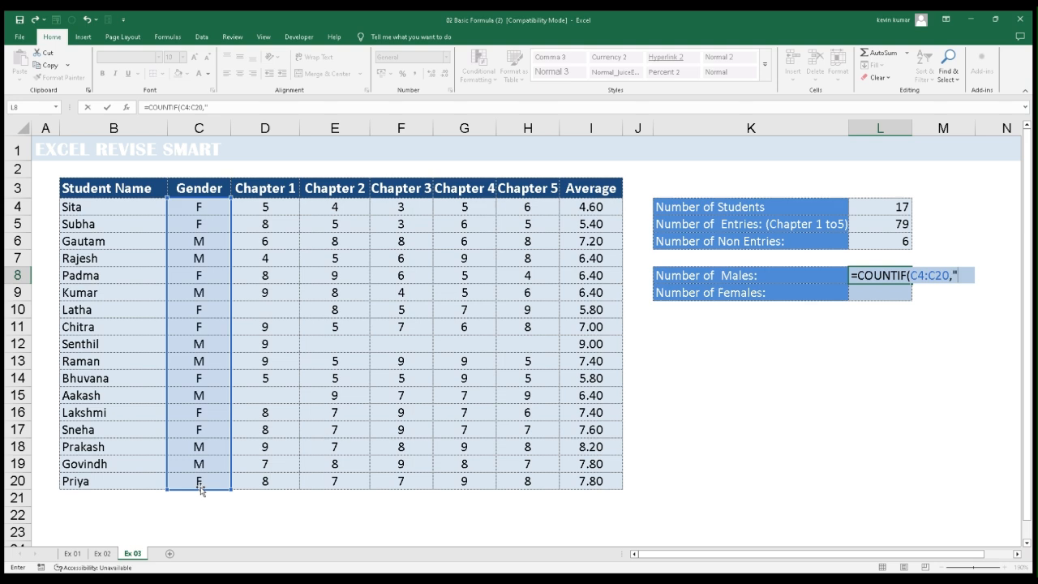
text("M"))
key(Return)
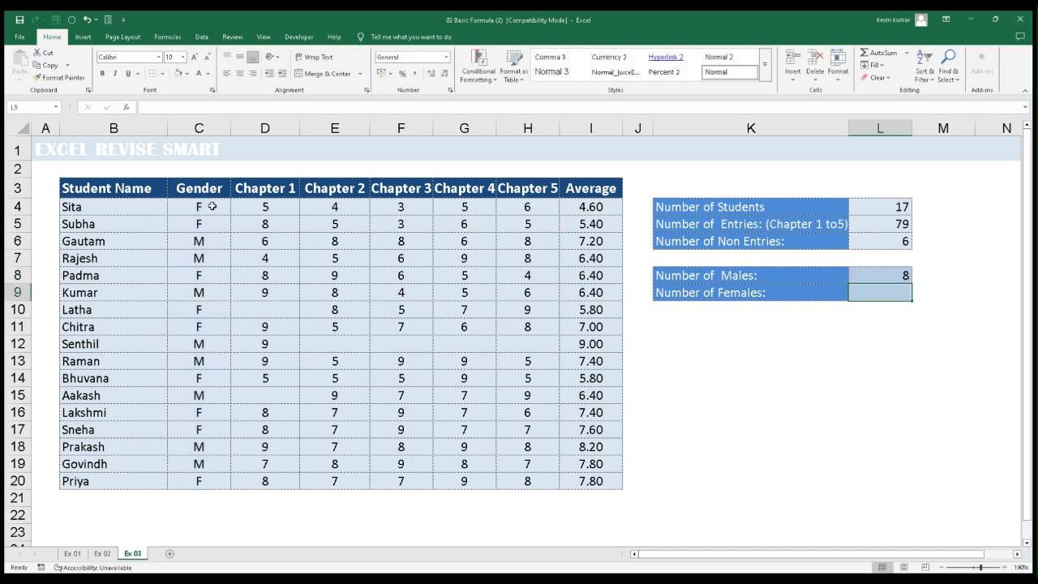
Calculate the Number of Females in L9 with a COUNTIF formula over the genders C4:C20 using the criterion "F".
double_click(869, 290)
text(=)
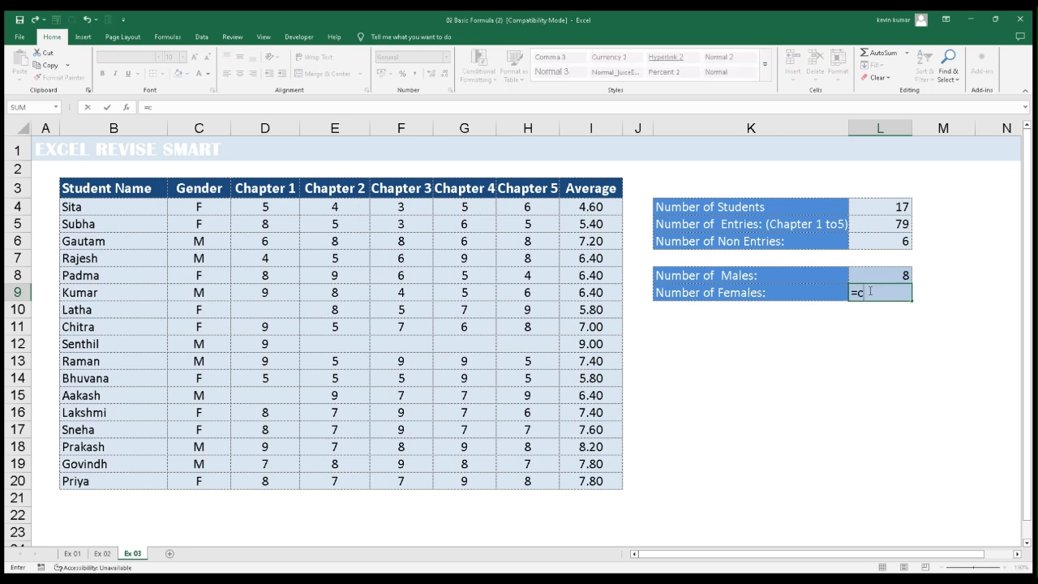
text(countif)
key(Tab)
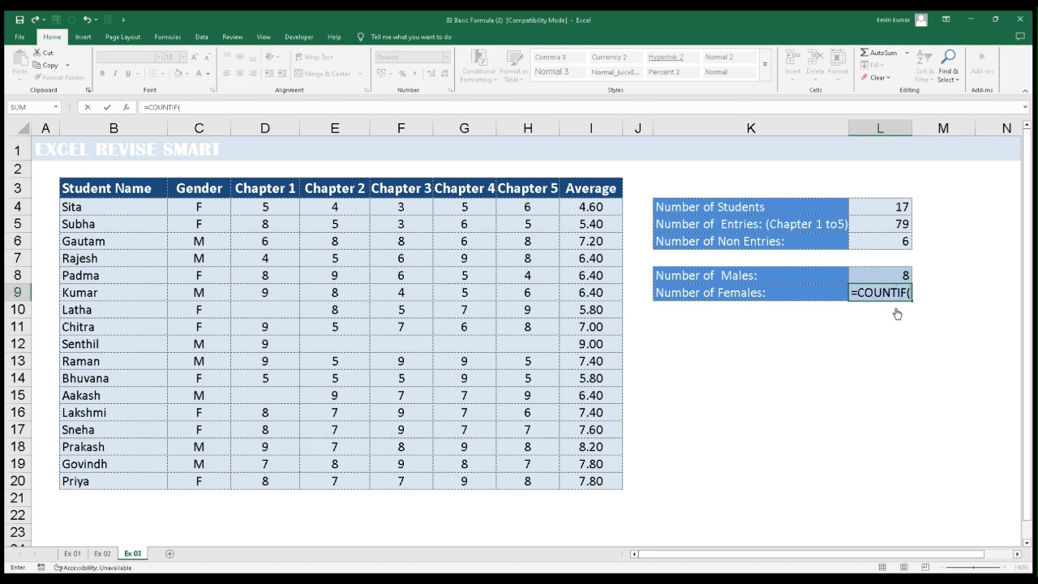
click(201, 206)
drag(201, 241, 202, 478)
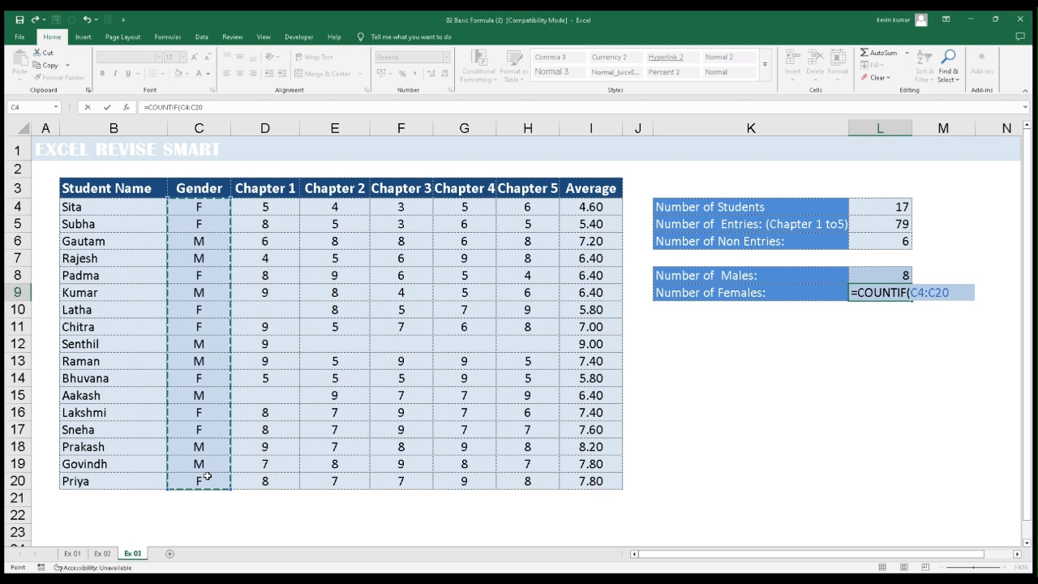
text(,"F)
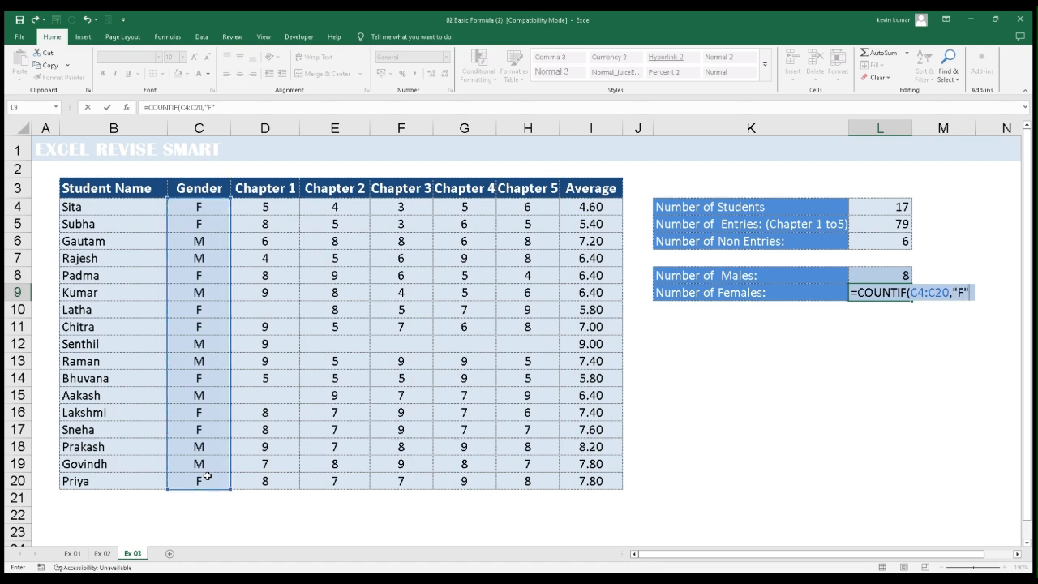
text("))
key(Return)
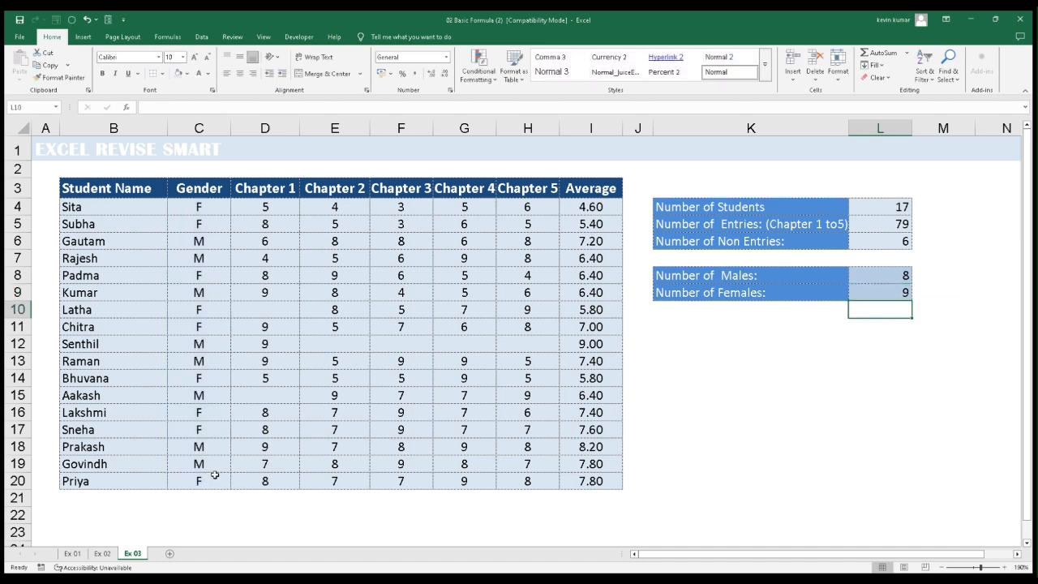